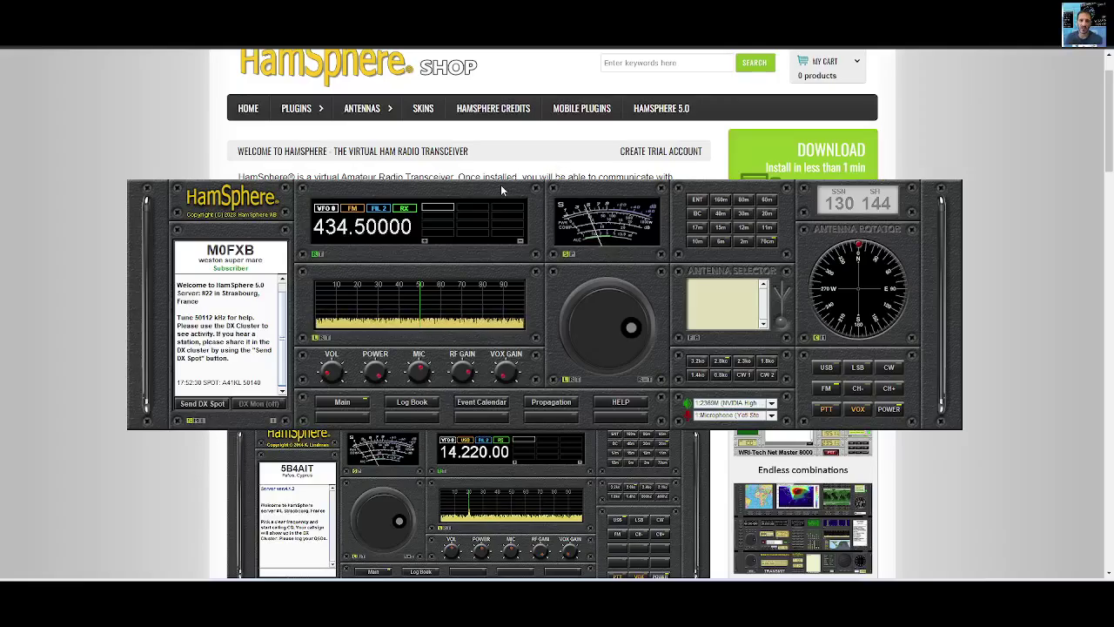
- Nudge the HamSphere 5.0 radio window aside, then close it
{"action": "left_click_drag", "start_coordinate": [500, 184], "coordinate": [456, 177]}
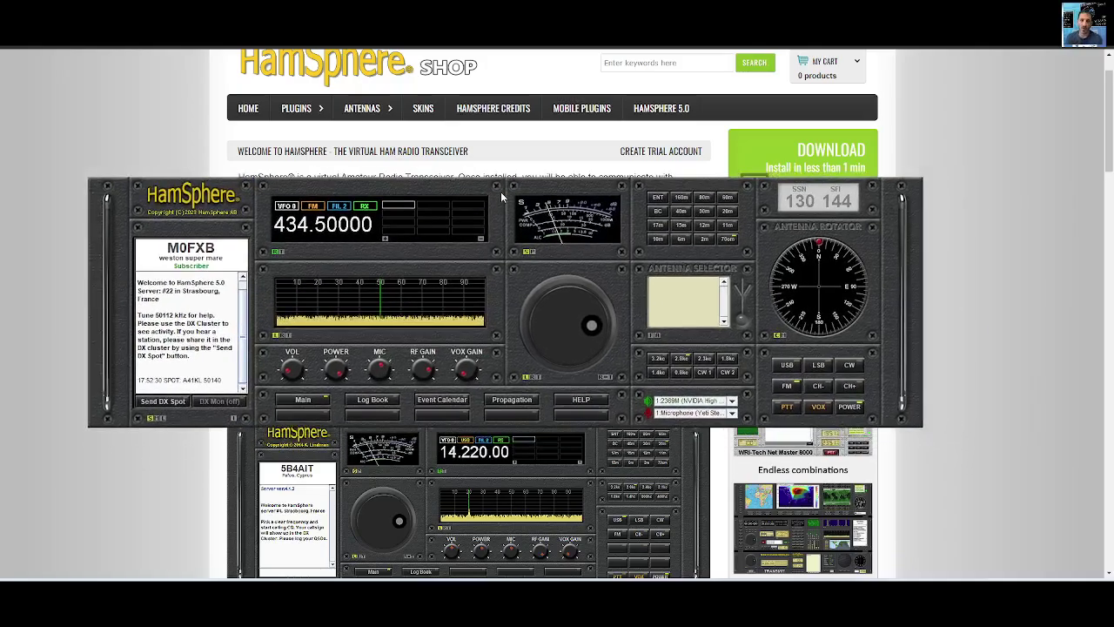
{"action": "left_click", "coordinate": [162, 91]}
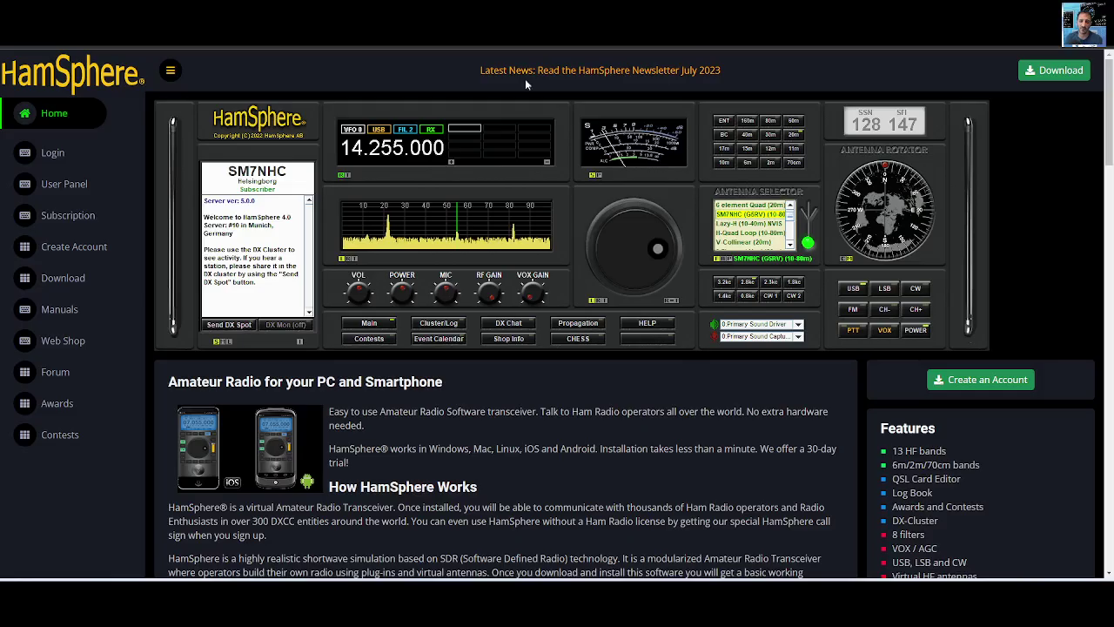
{"action": "scroll", "coordinate": [703, 306], "scroll_direction": "down", "scroll_amount": 3}
{"action": "scroll", "coordinate": [704, 306], "scroll_direction": "up", "scroll_amount": 1}
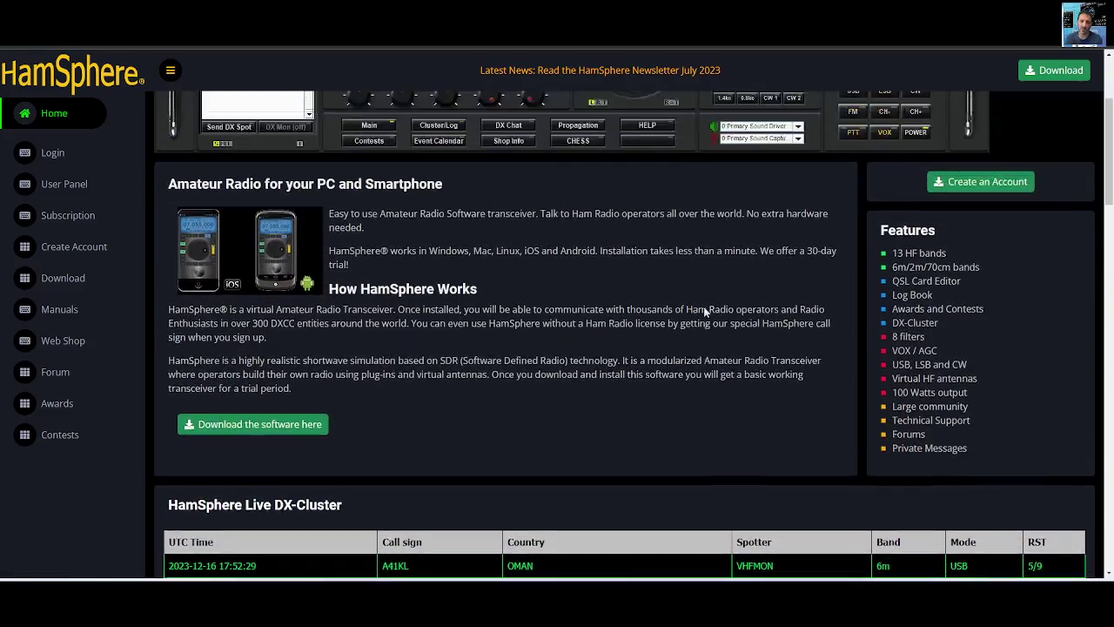
{"action": "scroll", "coordinate": [703, 306], "scroll_direction": "up", "scroll_amount": 2}
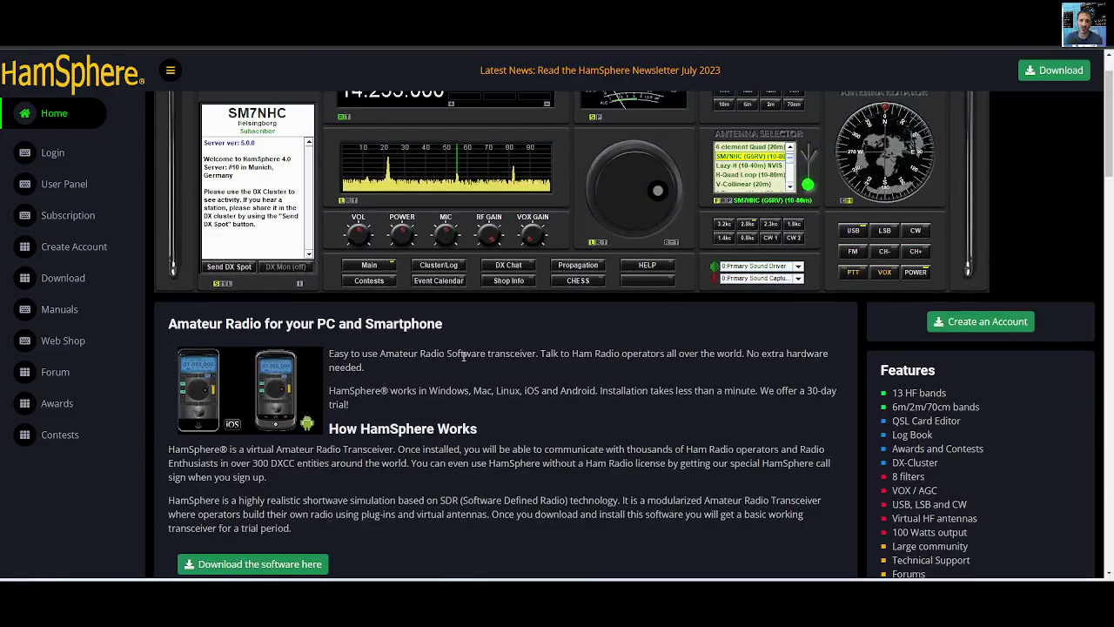
{"action": "scroll", "coordinate": [512, 345], "scroll_direction": "down", "scroll_amount": 2}
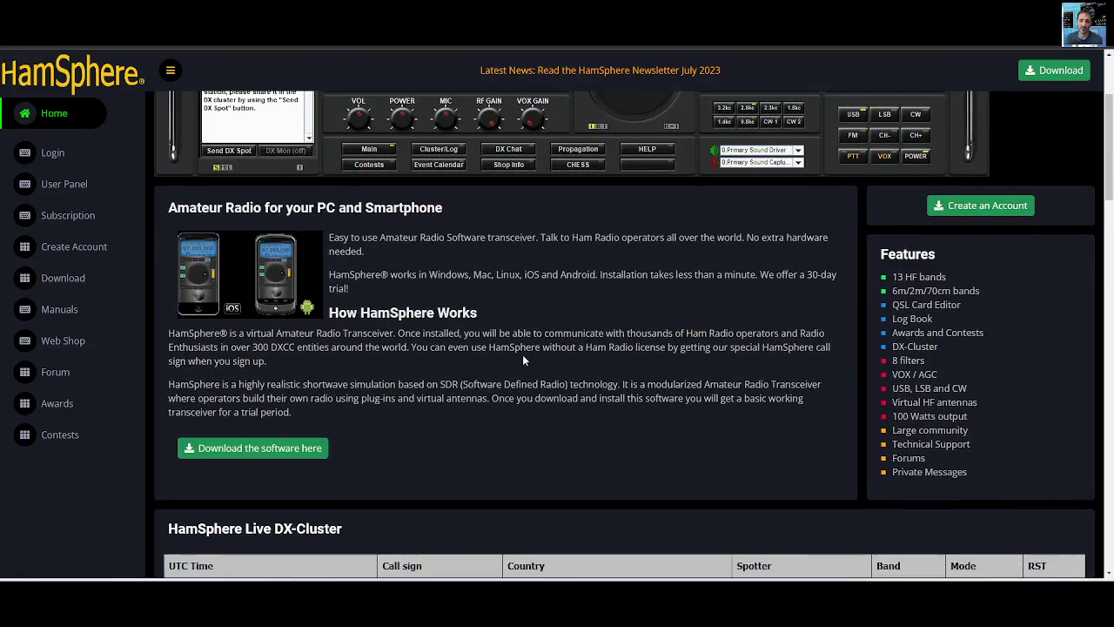
{"action": "scroll", "coordinate": [522, 354], "scroll_direction": "up", "scroll_amount": 3}
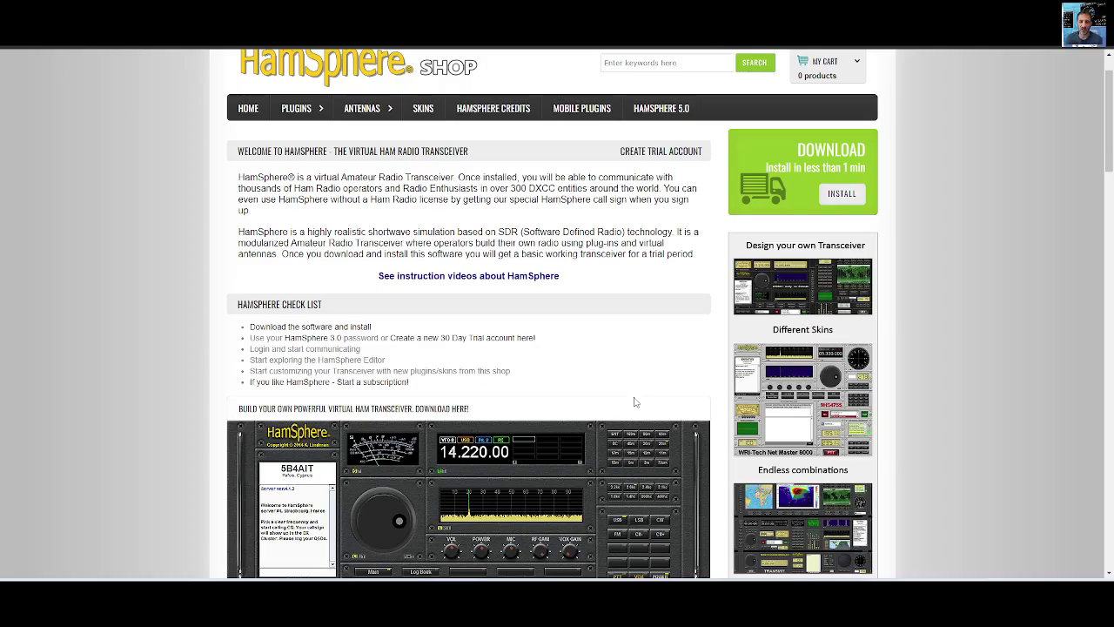
- Search the shop's Plugins category for WATERFALL
{"action": "scroll", "coordinate": [635, 401], "scroll_direction": "up", "scroll_amount": 1}
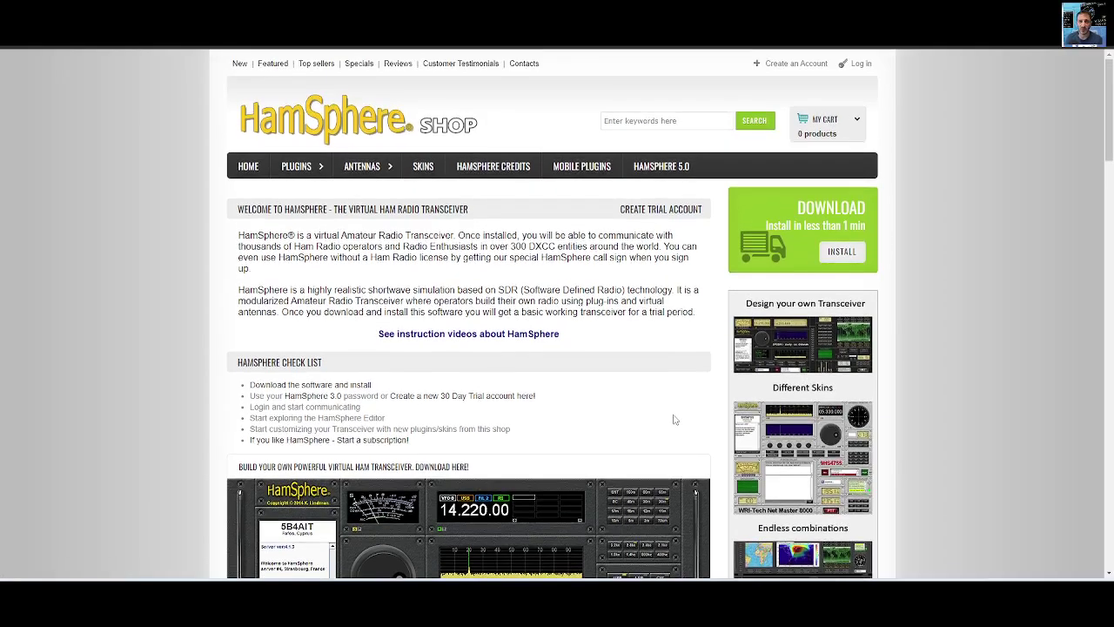
{"action": "scroll", "coordinate": [671, 420], "scroll_direction": "down", "scroll_amount": 4}
{"action": "scroll", "coordinate": [671, 421], "scroll_direction": "up", "scroll_amount": 4}
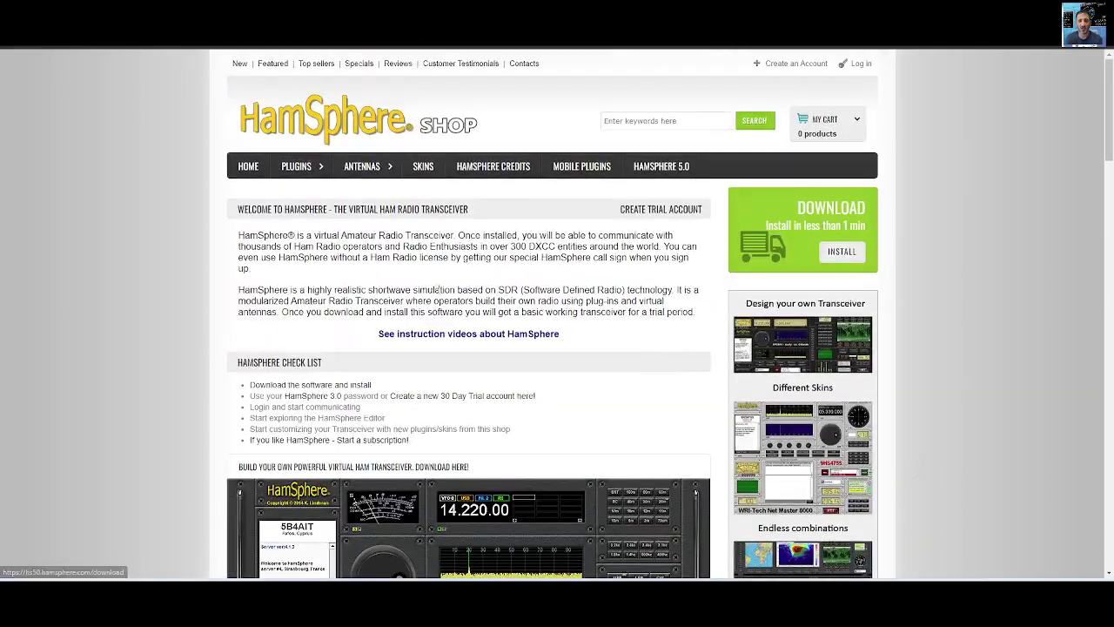
{"action": "left_click", "coordinate": [294, 166]}
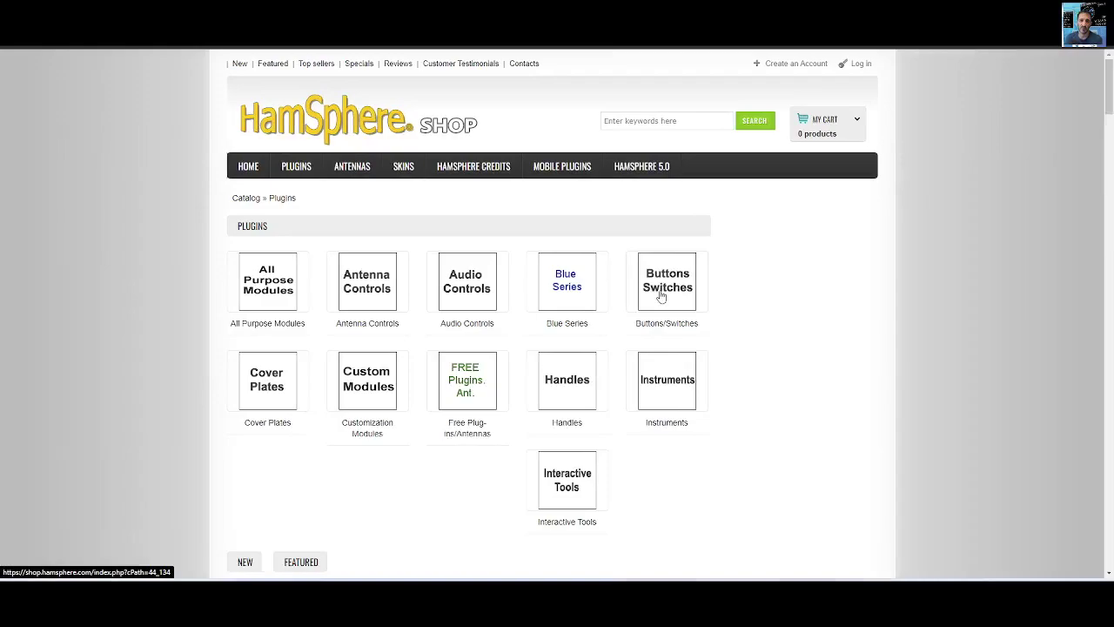
{"action": "left_click", "coordinate": [625, 119]}
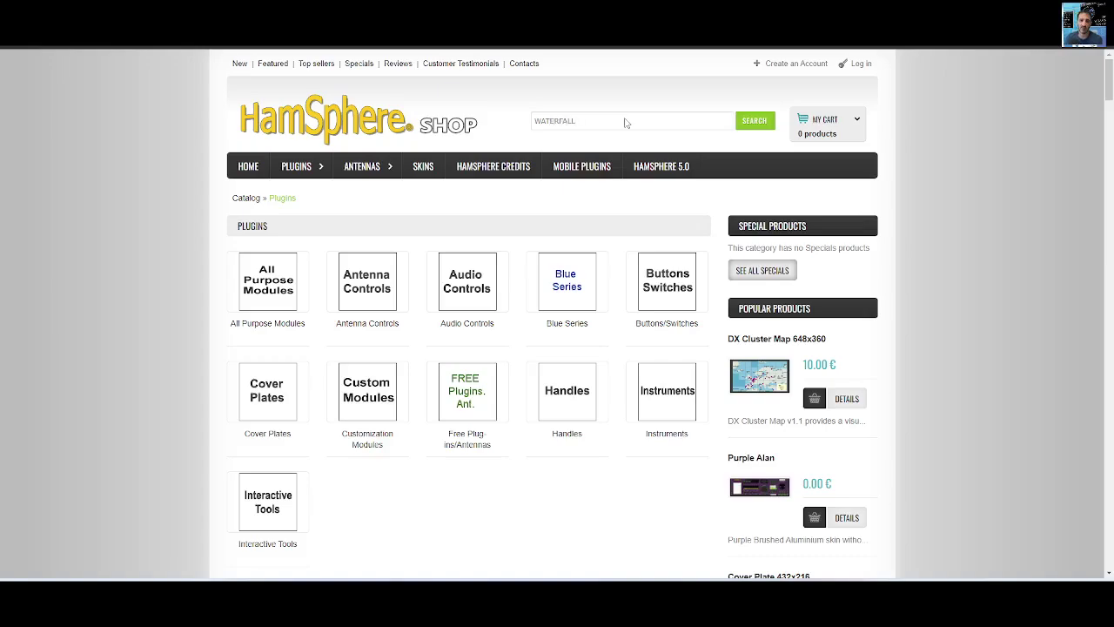
{"action": "key", "text": "Return"}
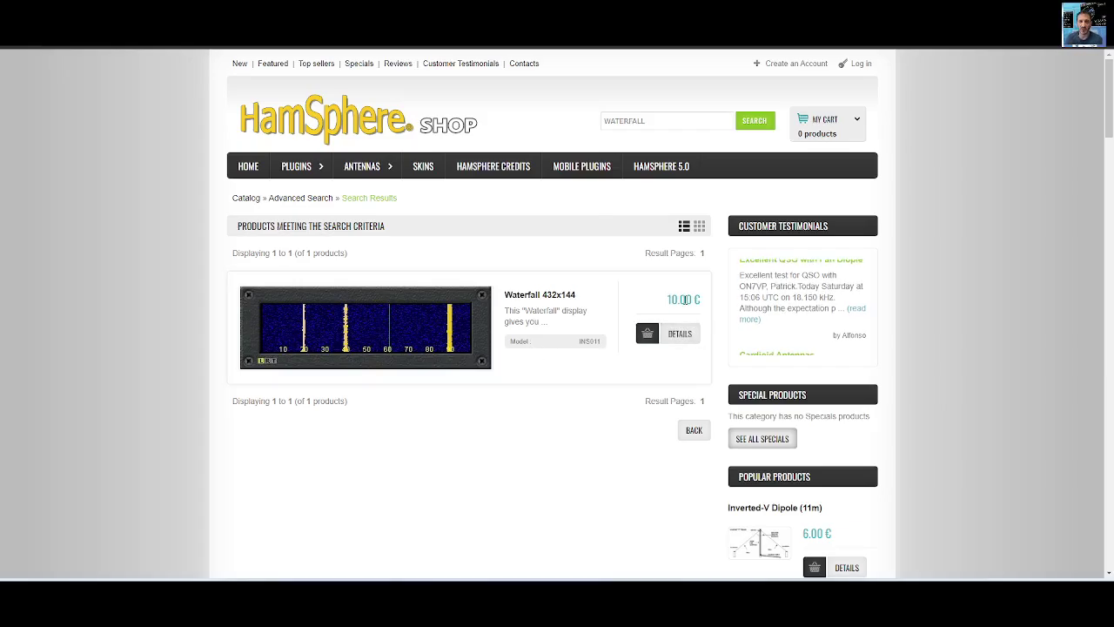
- Add Waterfall 432x144 (10.00 €) to the cart and proceed to checkout
{"action": "left_click", "coordinate": [647, 336]}
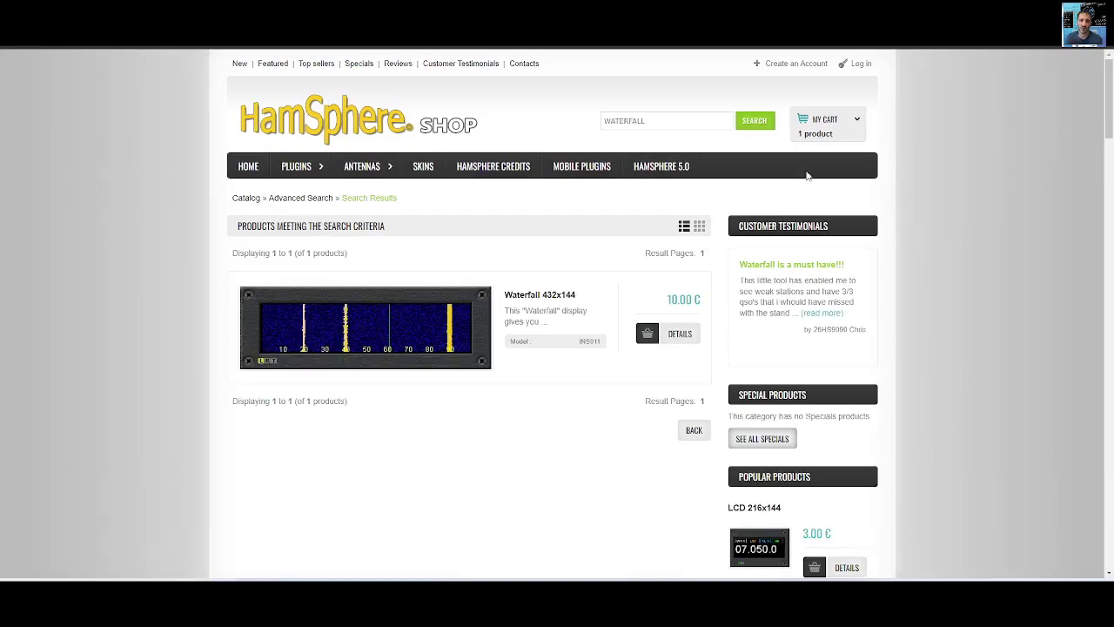
{"action": "mouse_move", "coordinate": [829, 132]}
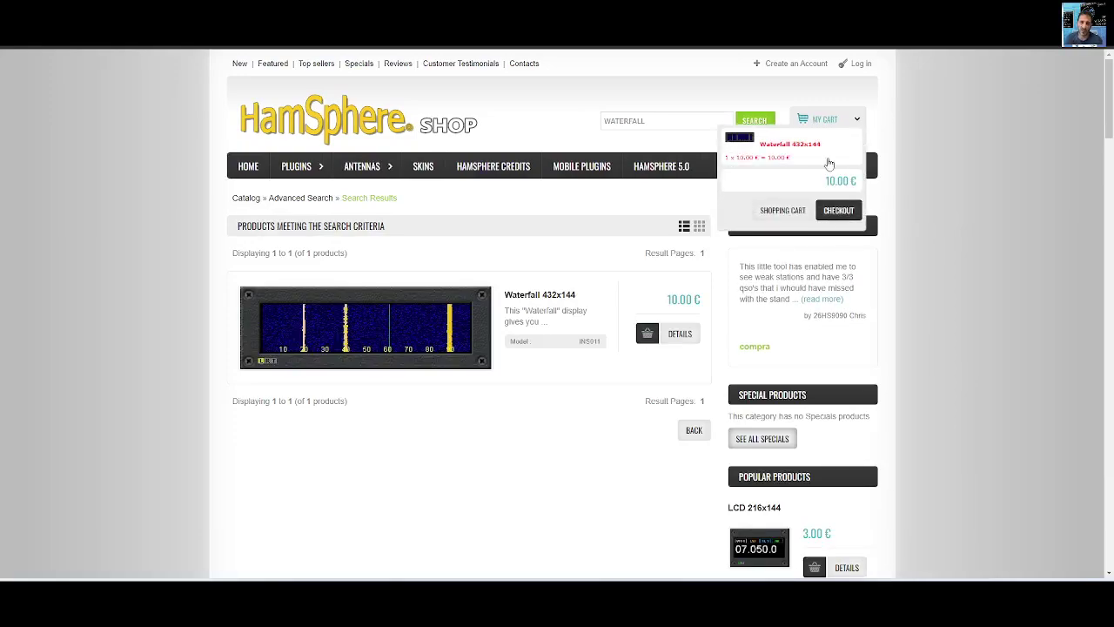
{"action": "left_click", "coordinate": [839, 209]}
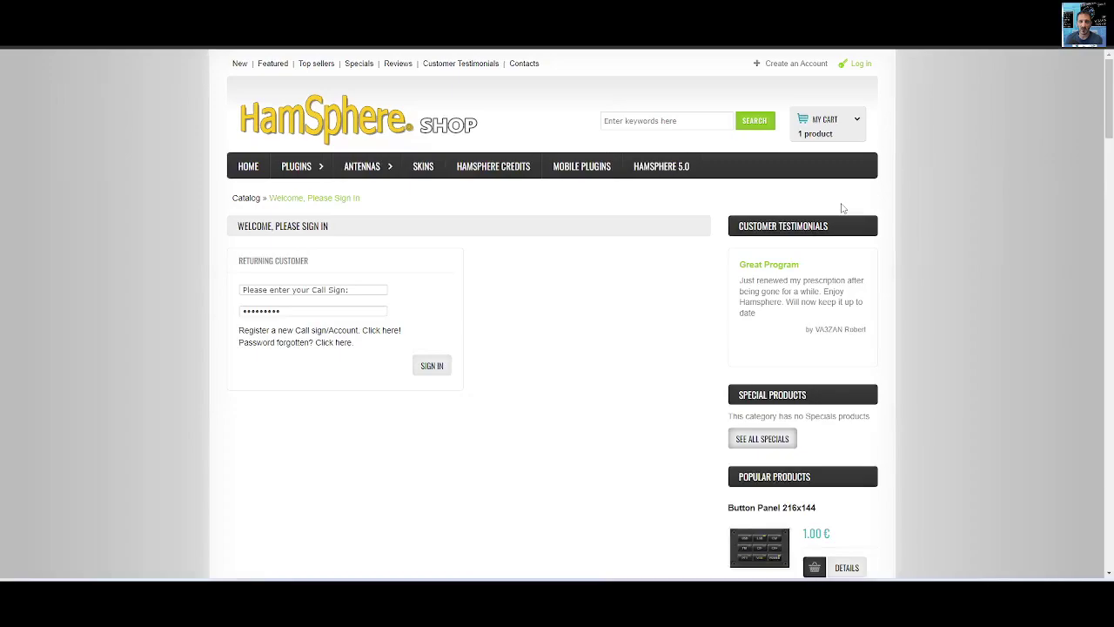
- Enter the account call sign in the Call Sign field and sign in to the shop
{"action": "left_click", "coordinate": [289, 292]}
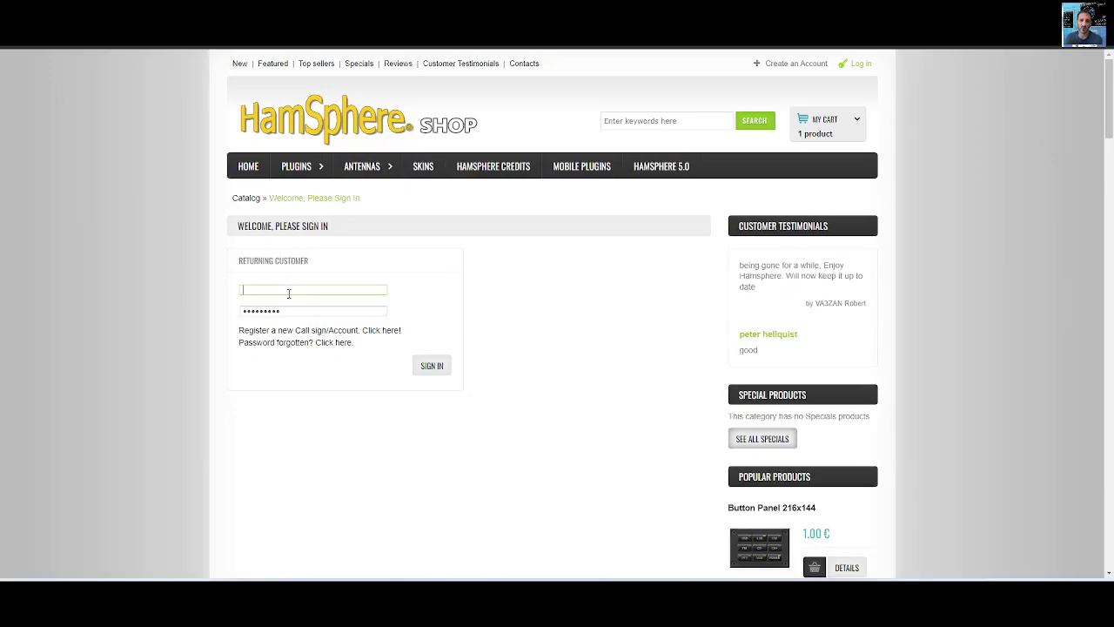
{"action": "type", "text": "M0TXB"}
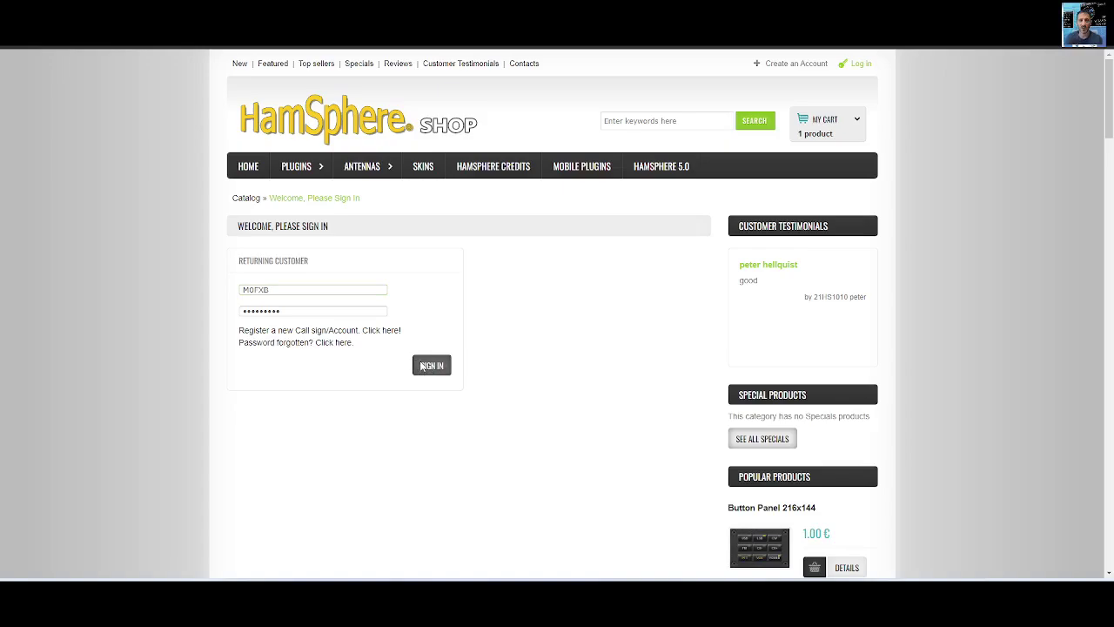
{"action": "left_click", "coordinate": [422, 367]}
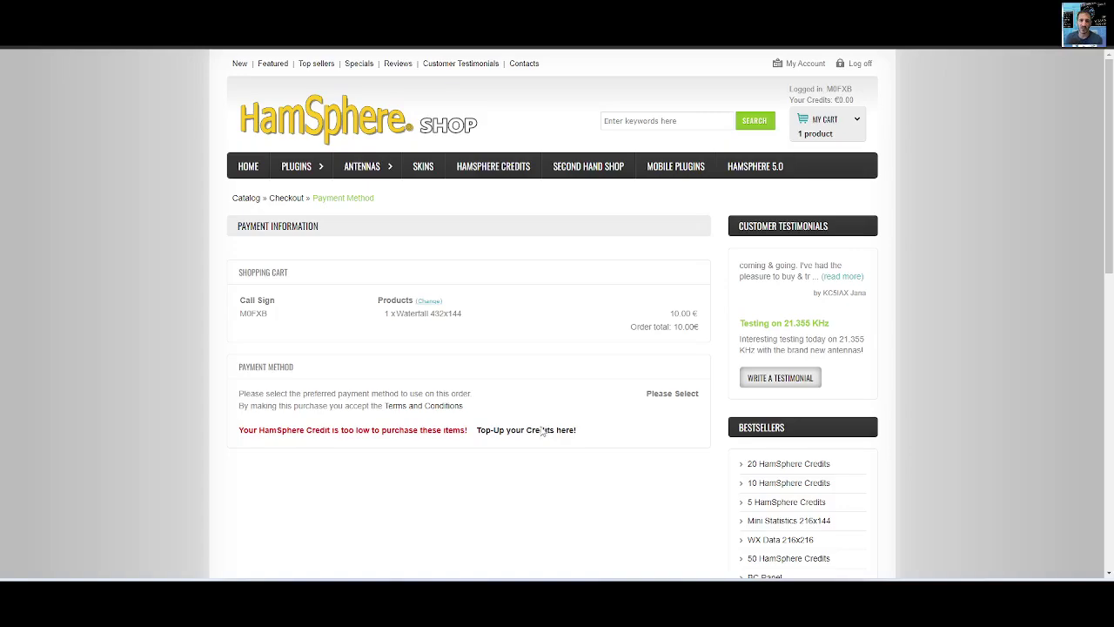
- Open the credits top-up page and add 10 HamSphere Credits to the cart
{"action": "left_click", "coordinate": [518, 431]}
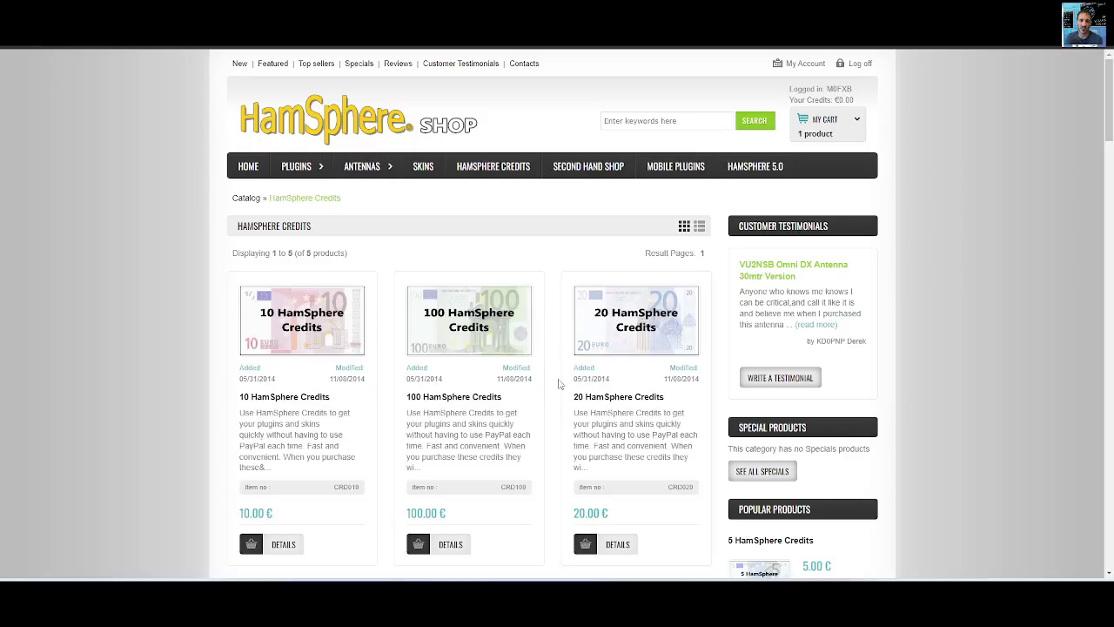
{"action": "scroll", "coordinate": [559, 383], "scroll_direction": "down", "scroll_amount": 4}
{"action": "scroll", "coordinate": [622, 380], "scroll_direction": "up", "scroll_amount": 4}
{"action": "scroll", "coordinate": [627, 387], "scroll_direction": "down", "scroll_amount": 5}
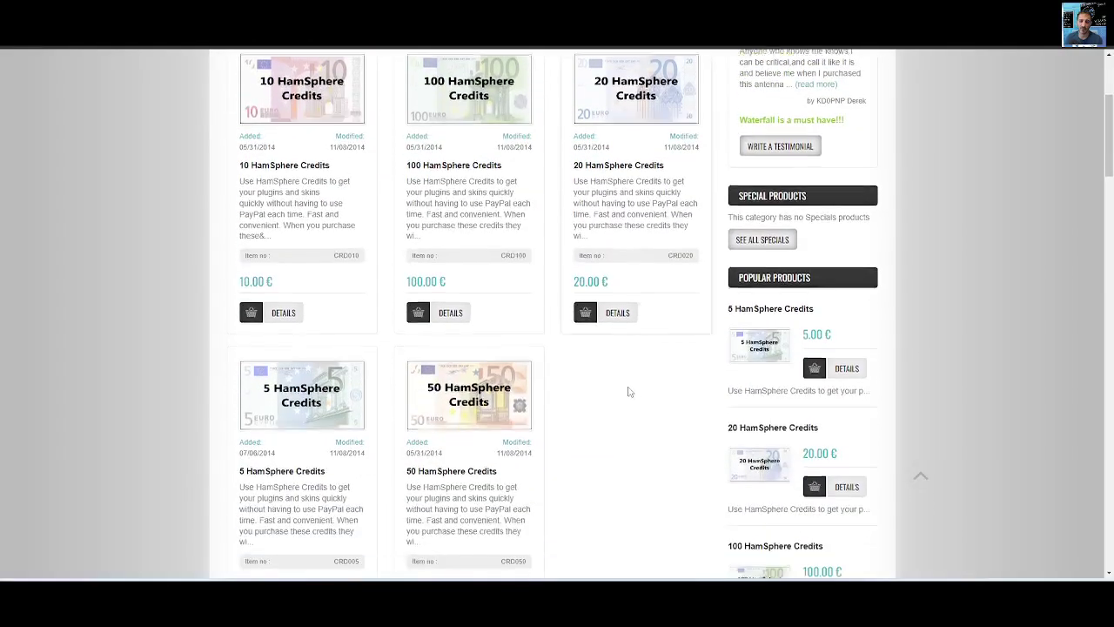
{"action": "scroll", "coordinate": [628, 392], "scroll_direction": "up", "scroll_amount": 2}
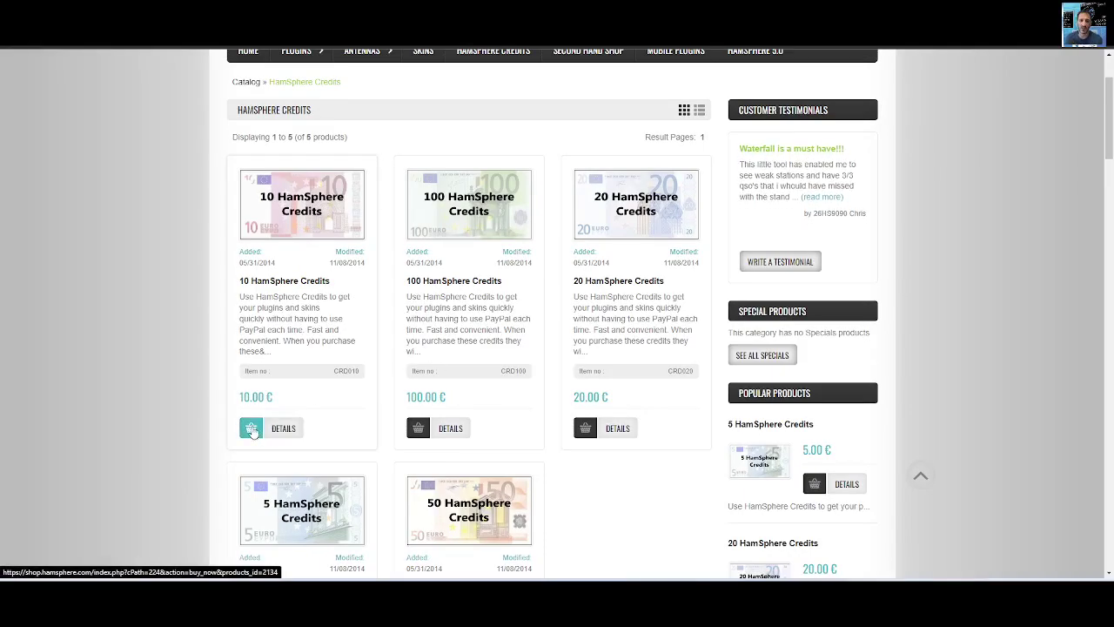
{"action": "left_click", "coordinate": [250, 428]}
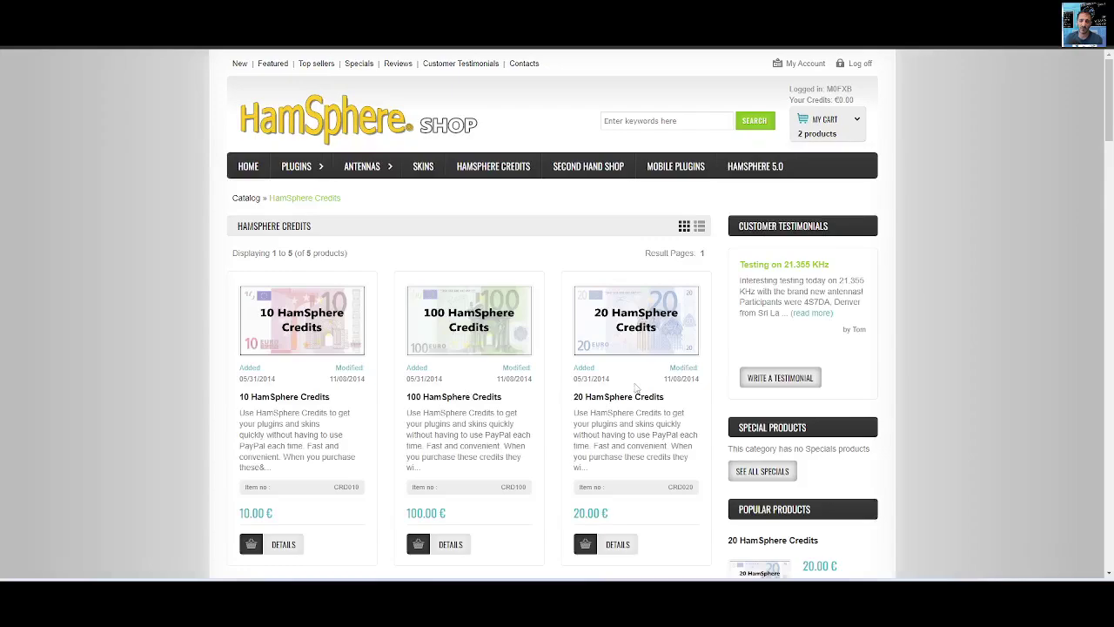
- Check out both cart items to reach the 20.00 € payment page
{"action": "mouse_move", "coordinate": [809, 131]}
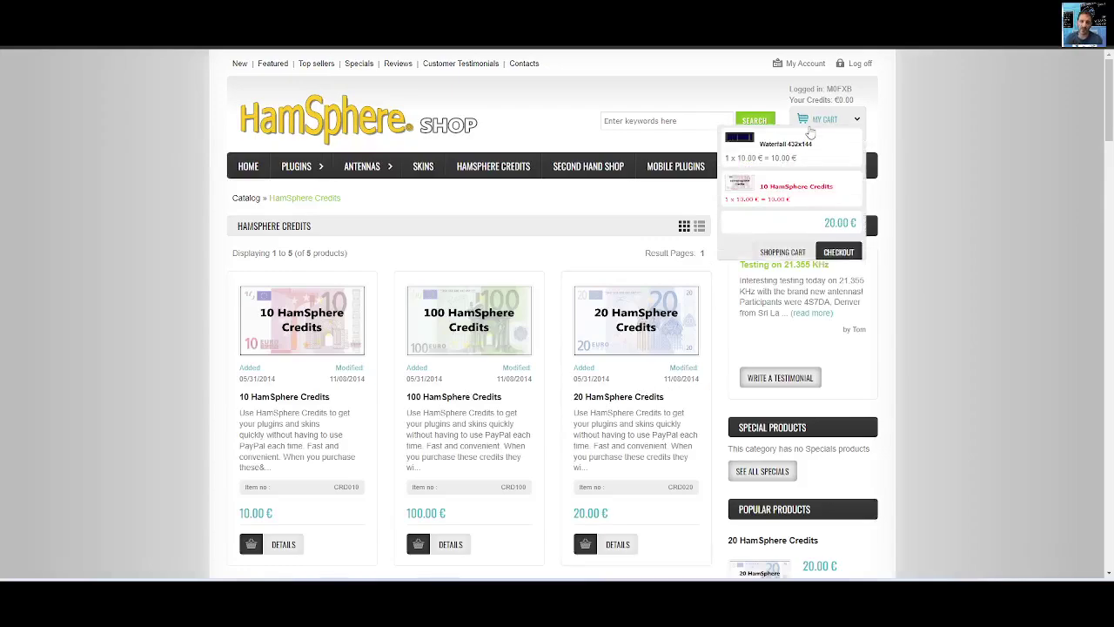
{"action": "left_click", "coordinate": [839, 253]}
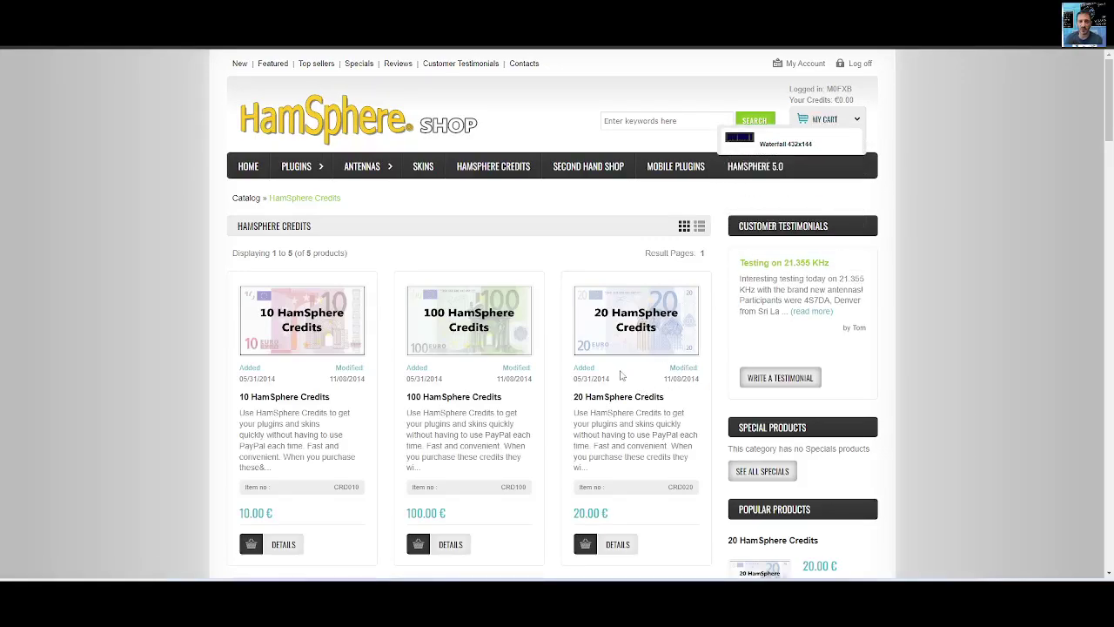
{"action": "scroll", "coordinate": [621, 376], "scroll_direction": "down", "scroll_amount": 1}
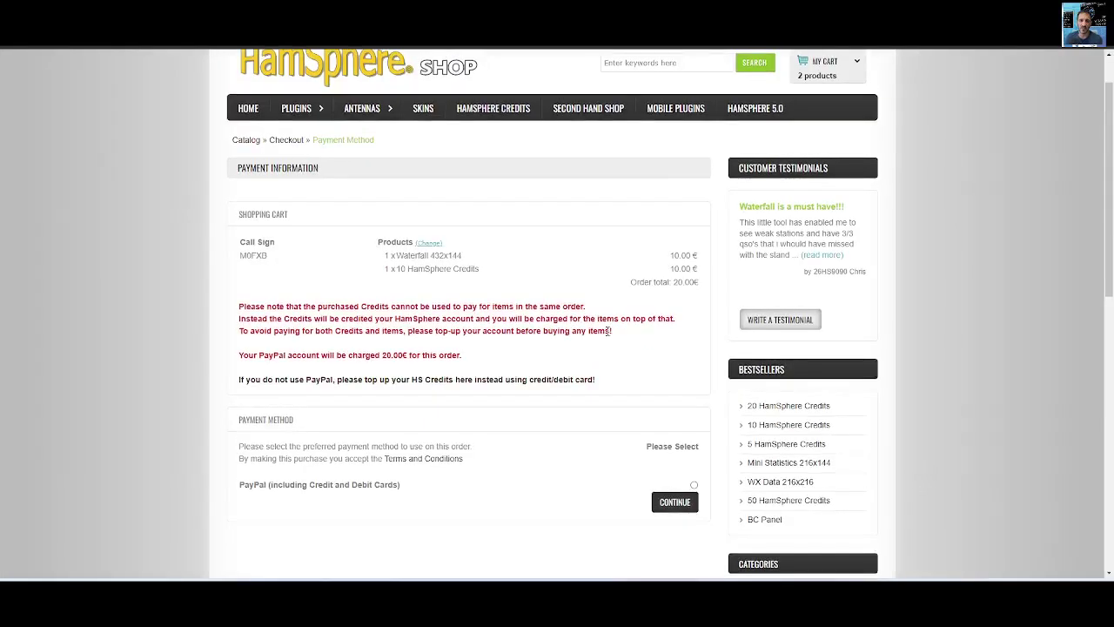
- Remove Waterfall 432x144 from the cart, leaving only the 10 HamSphere Credits
{"action": "left_click", "coordinate": [428, 242]}
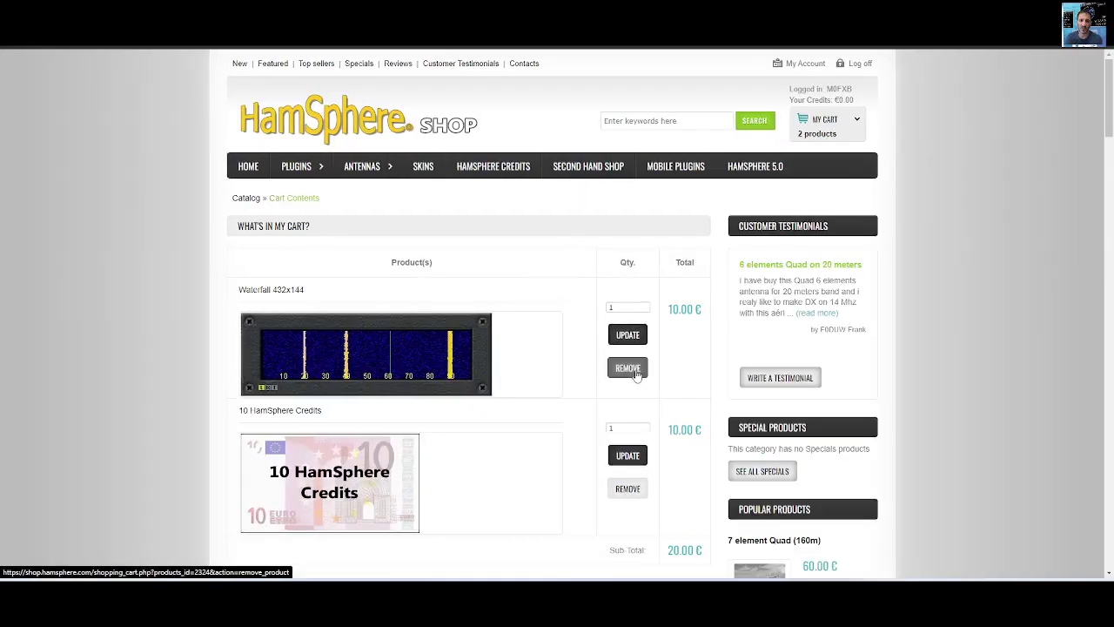
{"action": "left_click", "coordinate": [628, 368]}
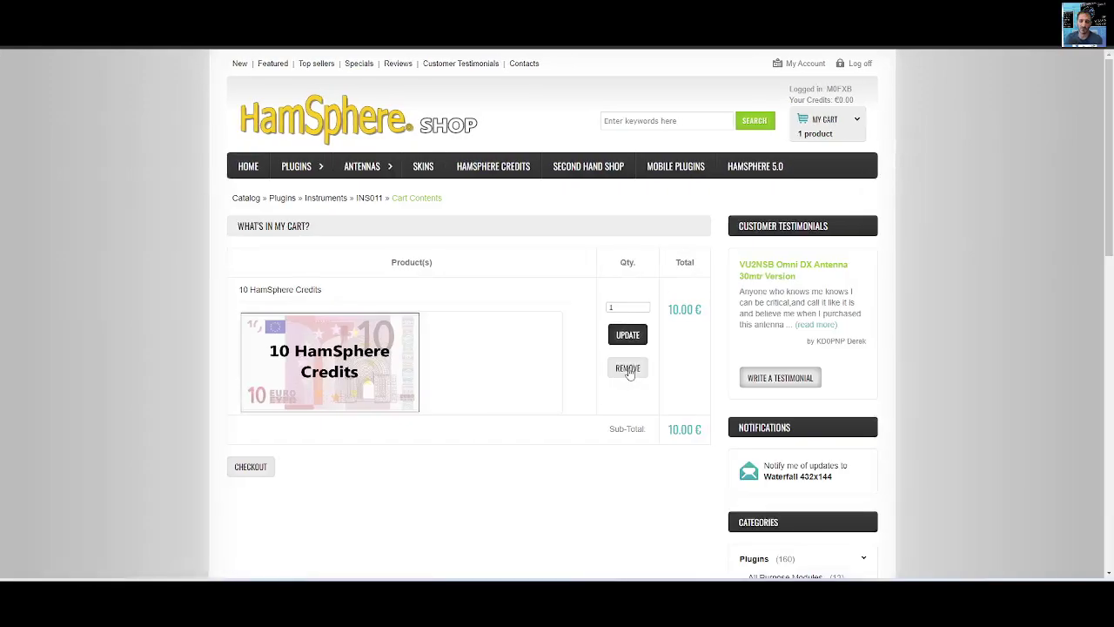
{"action": "left_click", "coordinate": [823, 119]}
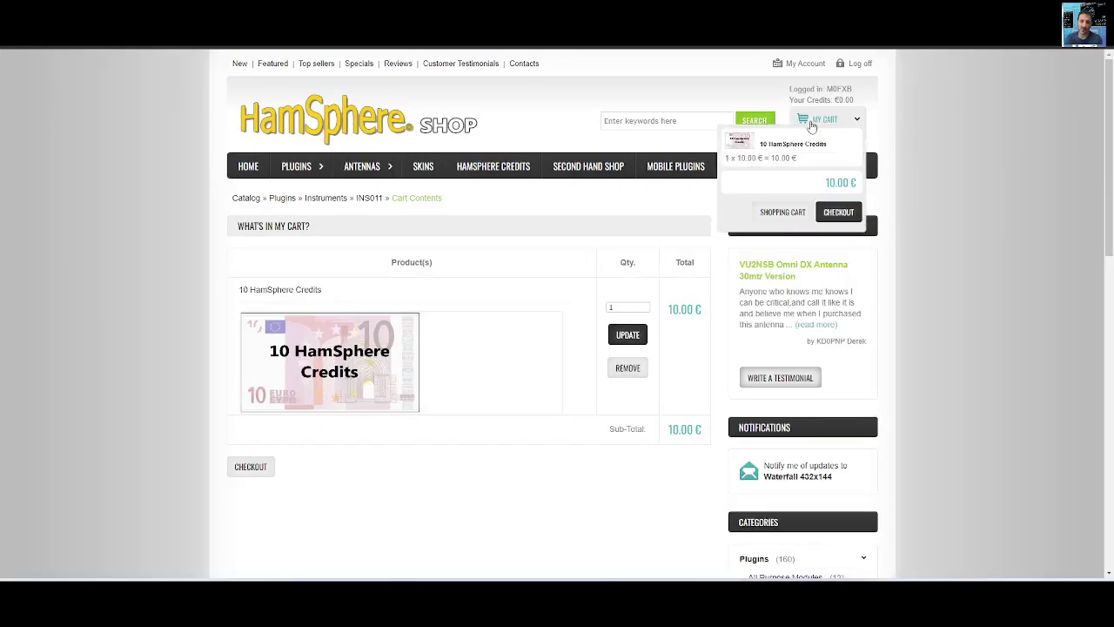
- Check out the credits and pay with PayPal
{"action": "left_click", "coordinate": [853, 213]}
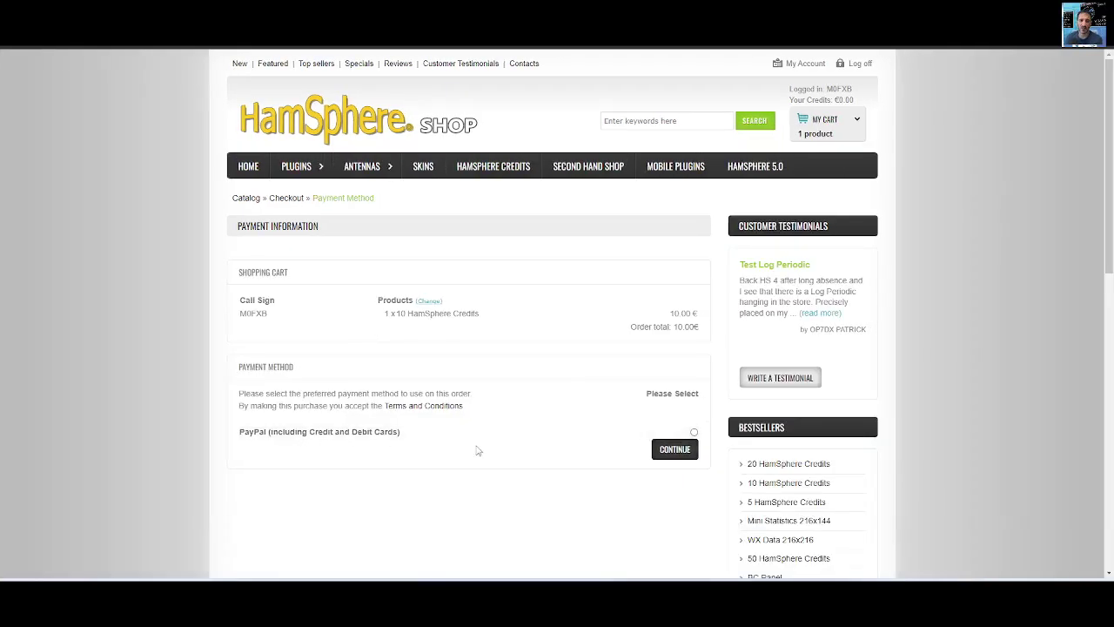
{"action": "left_click", "coordinate": [693, 432]}
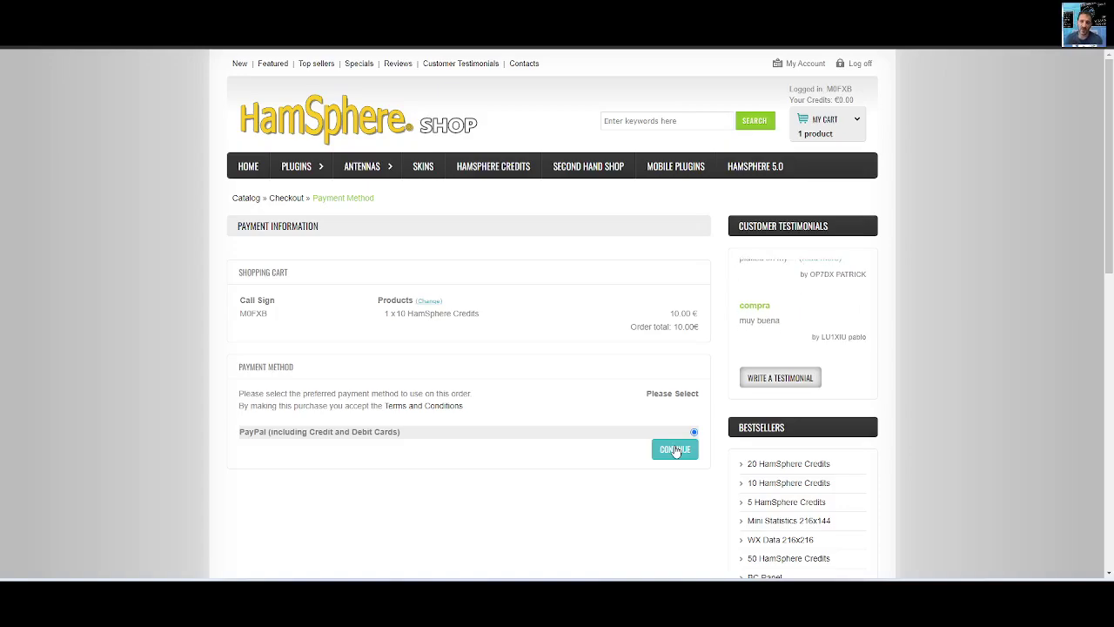
{"action": "left_click", "coordinate": [675, 449]}
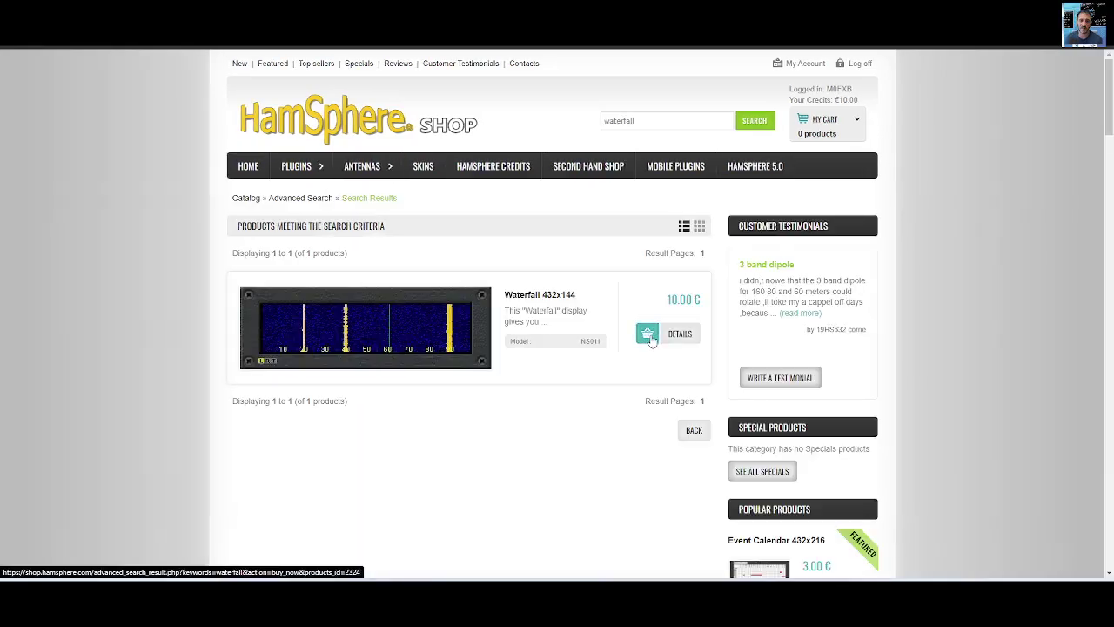
- Add Waterfall 432x144 back to the cart and check out to the 10.00 € payment page
{"action": "left_click", "coordinate": [649, 337]}
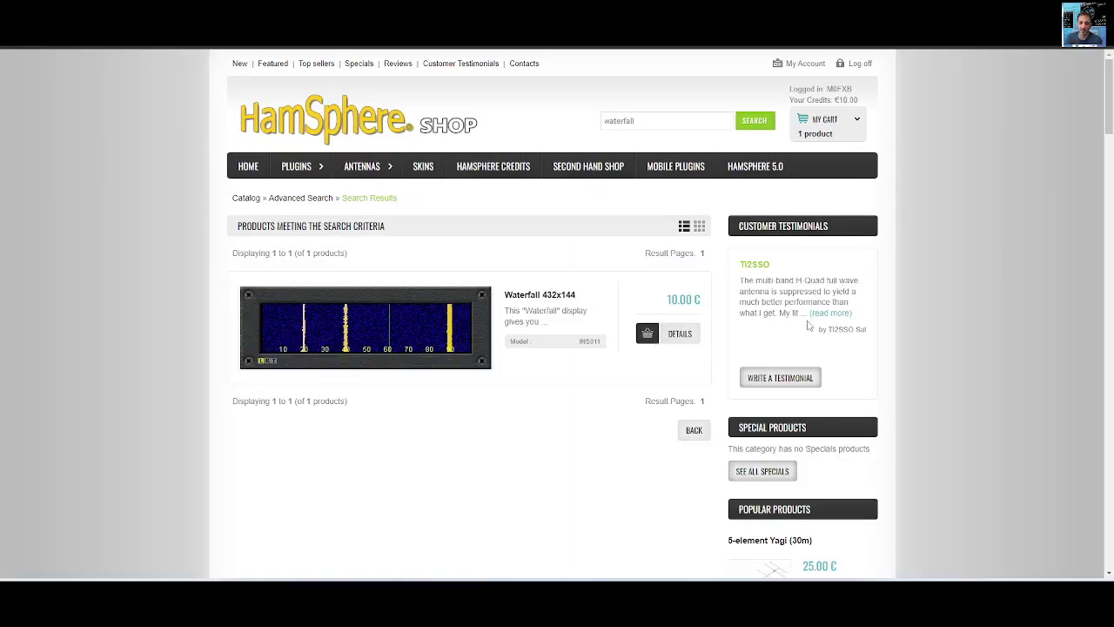
{"action": "mouse_move", "coordinate": [818, 128]}
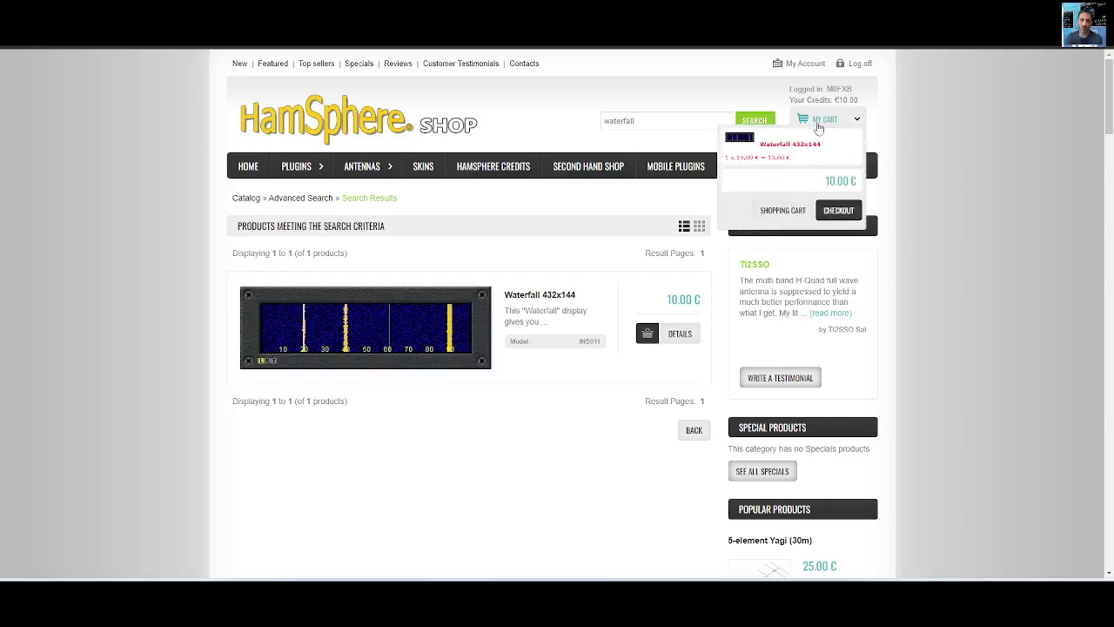
{"action": "left_click", "coordinate": [838, 209]}
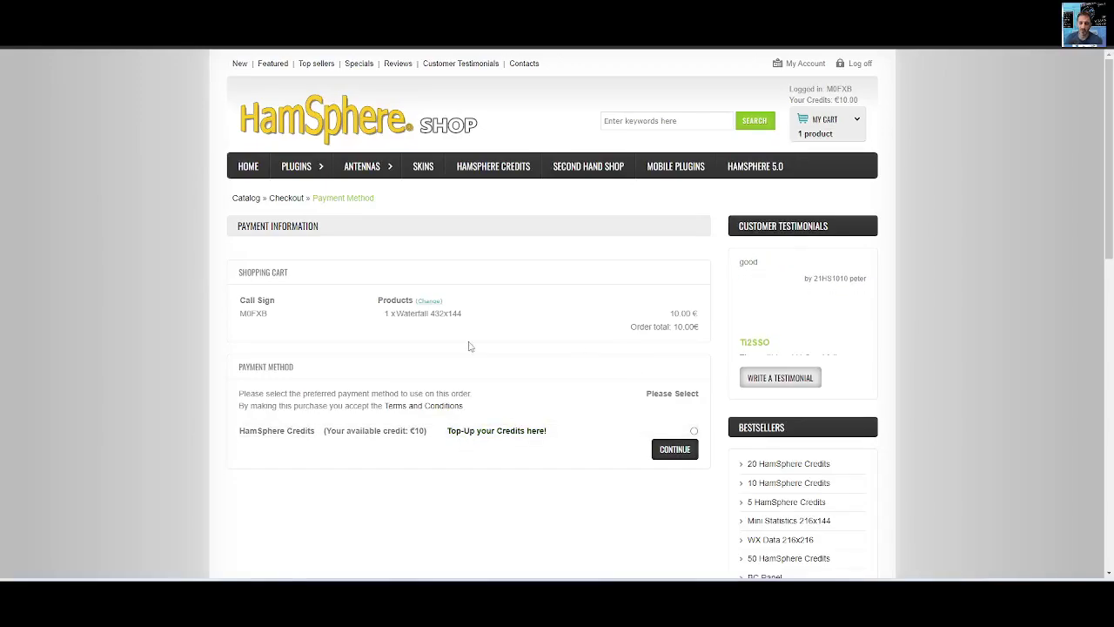
- Pay for Waterfall 432x144 with HamSphere Credits, confirm the order, and tick its update notification
{"action": "left_click", "coordinate": [694, 430]}
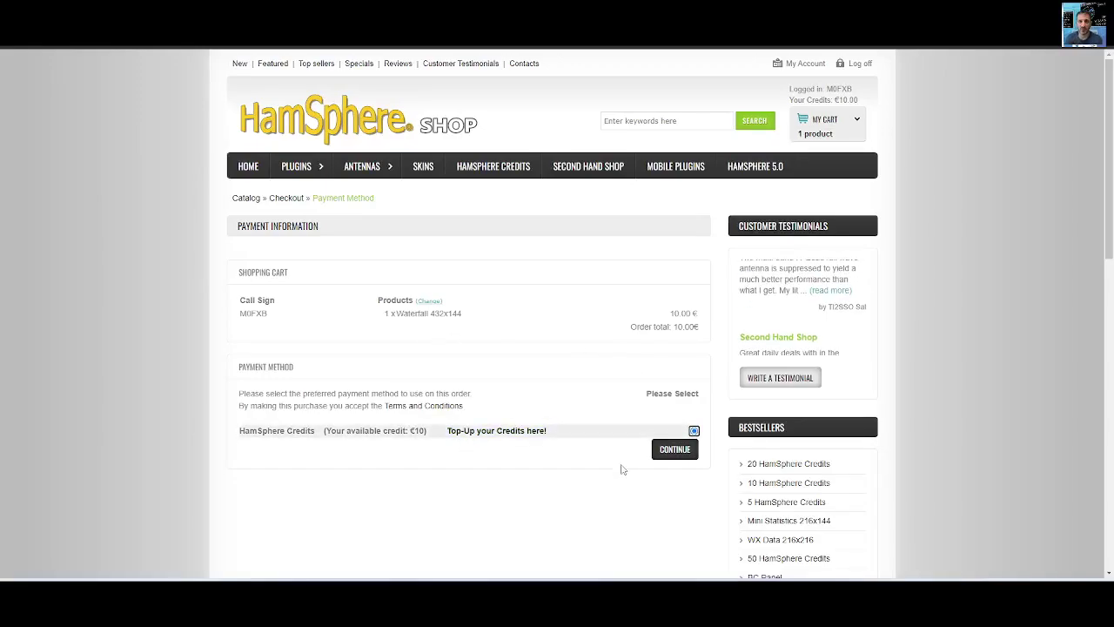
{"action": "left_click", "coordinate": [671, 455]}
{"action": "left_click", "coordinate": [675, 449]}
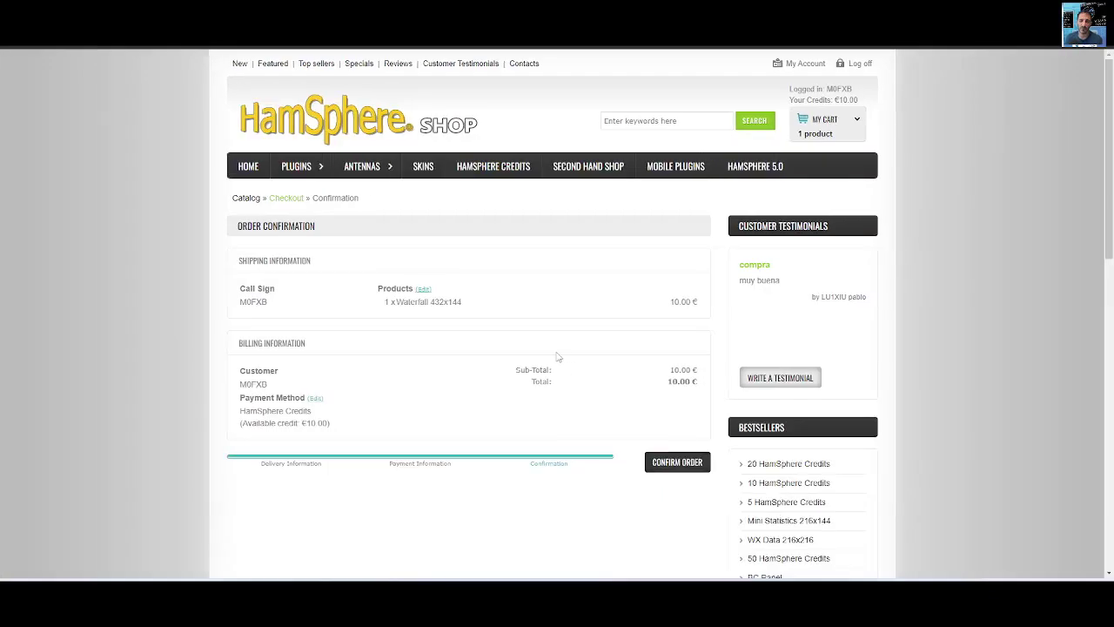
{"action": "left_click", "coordinate": [670, 466]}
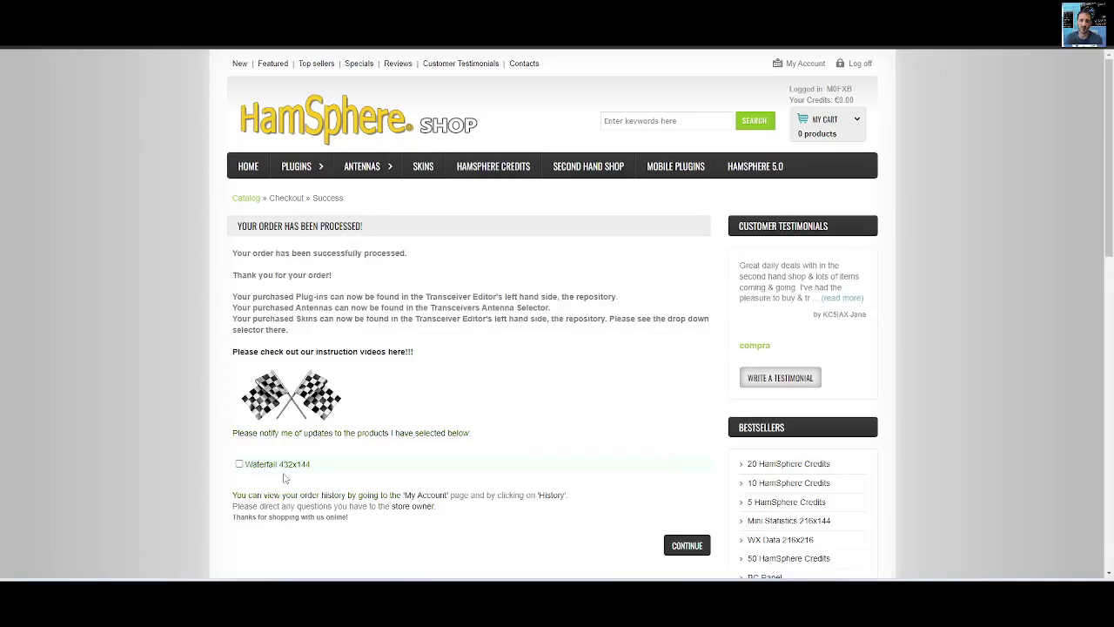
{"action": "left_click", "coordinate": [241, 465]}
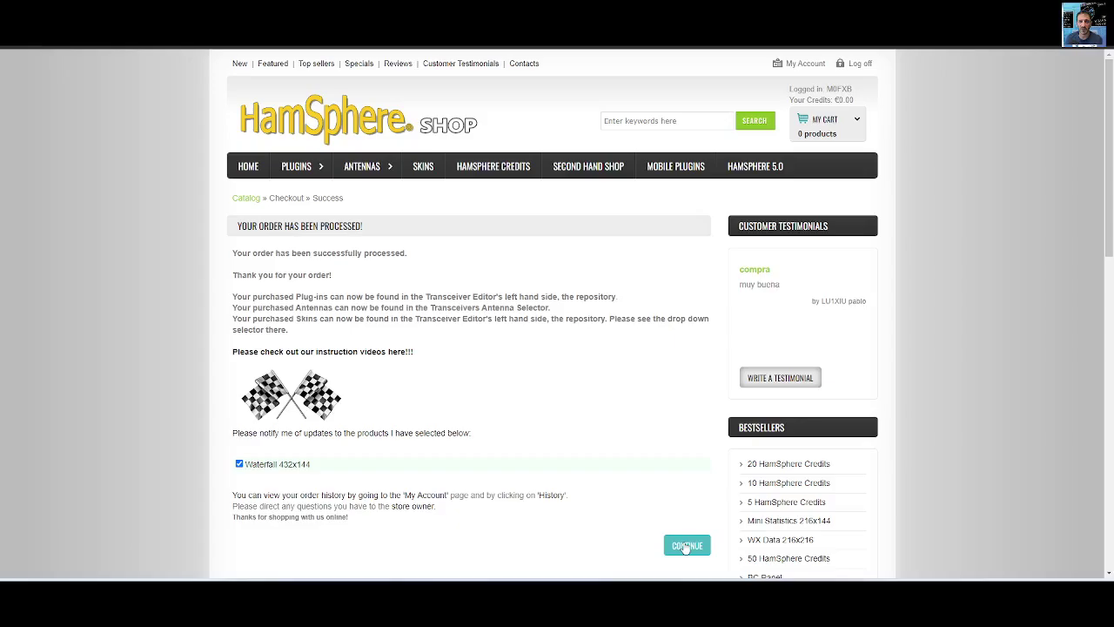
- Return to the shop home page and launch Transceiver from the HamSphere 5.0 launcher
{"action": "left_click", "coordinate": [686, 546]}
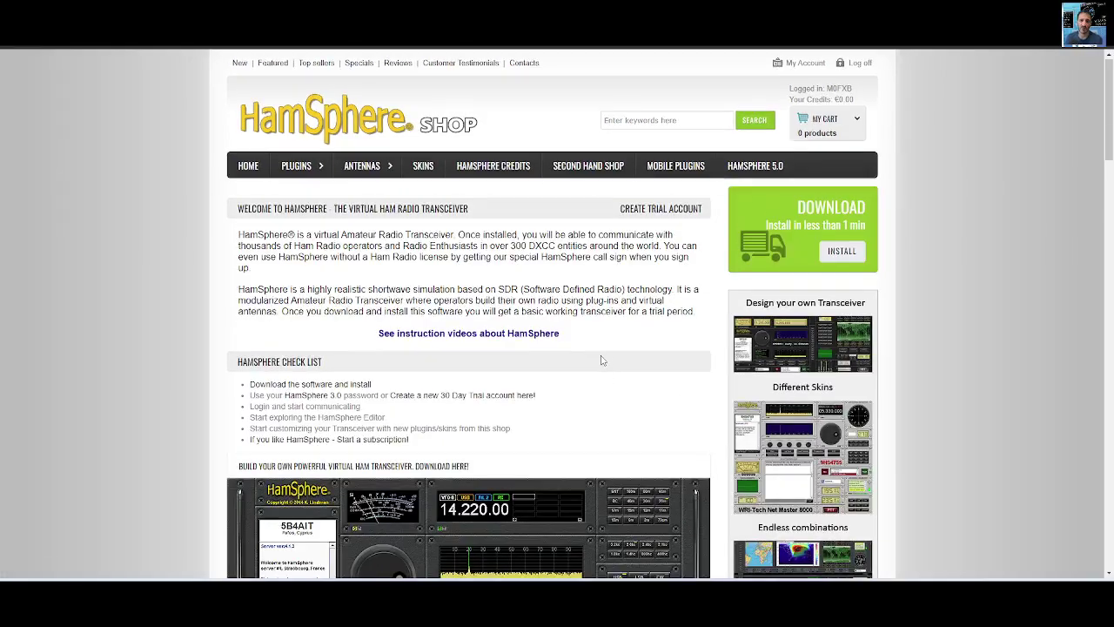
{"action": "scroll", "coordinate": [600, 357], "scroll_direction": "down", "scroll_amount": 3}
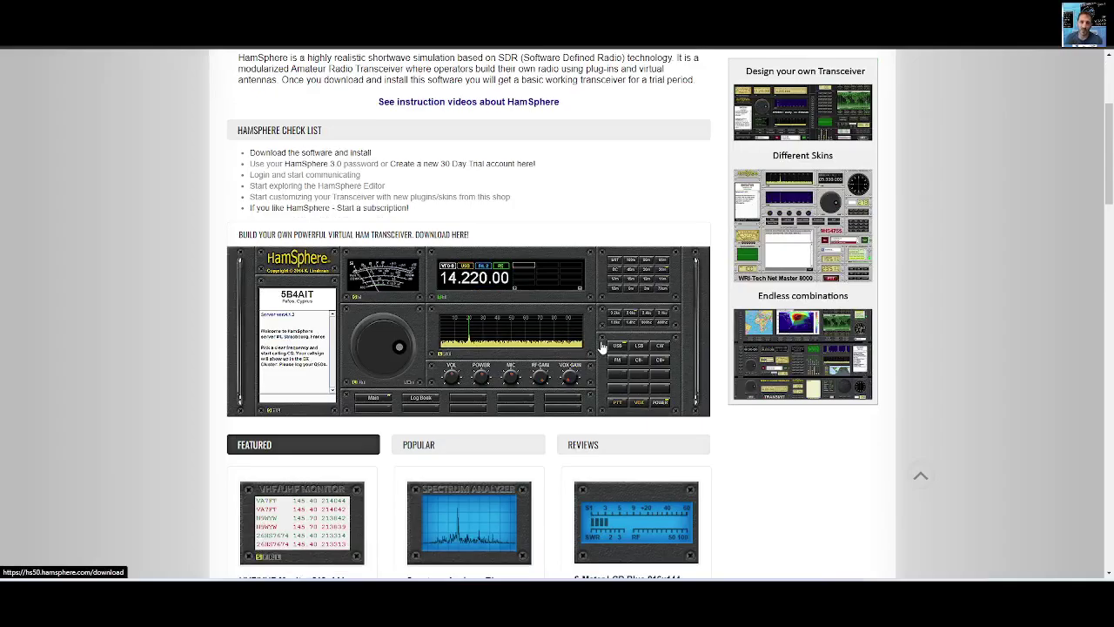
{"action": "scroll", "coordinate": [601, 346], "scroll_direction": "up", "scroll_amount": 1}
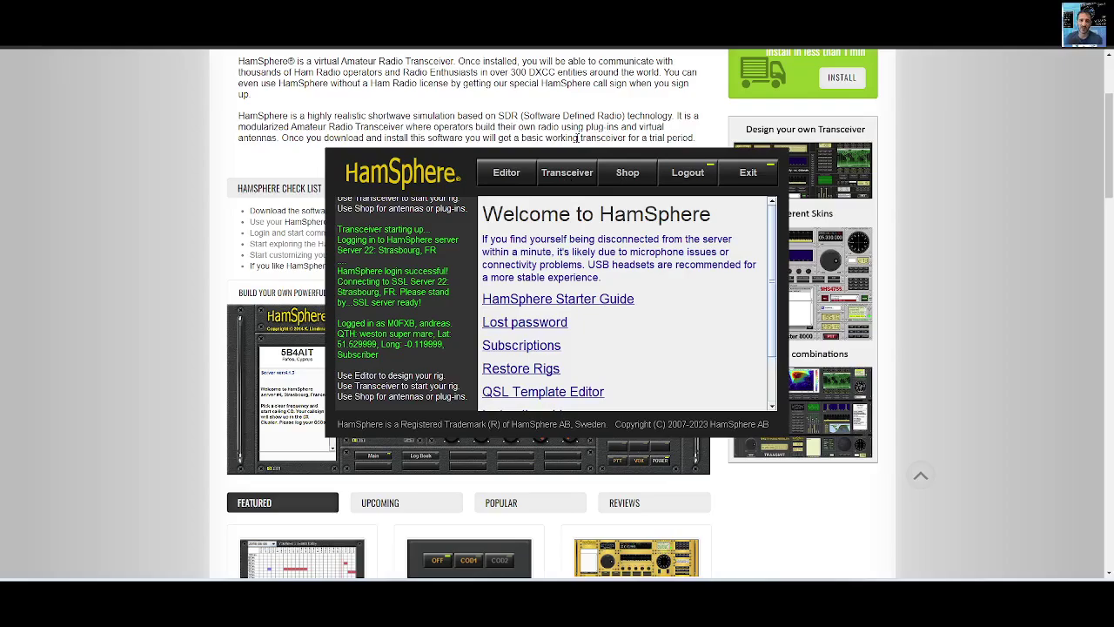
{"action": "left_click", "coordinate": [568, 172]}
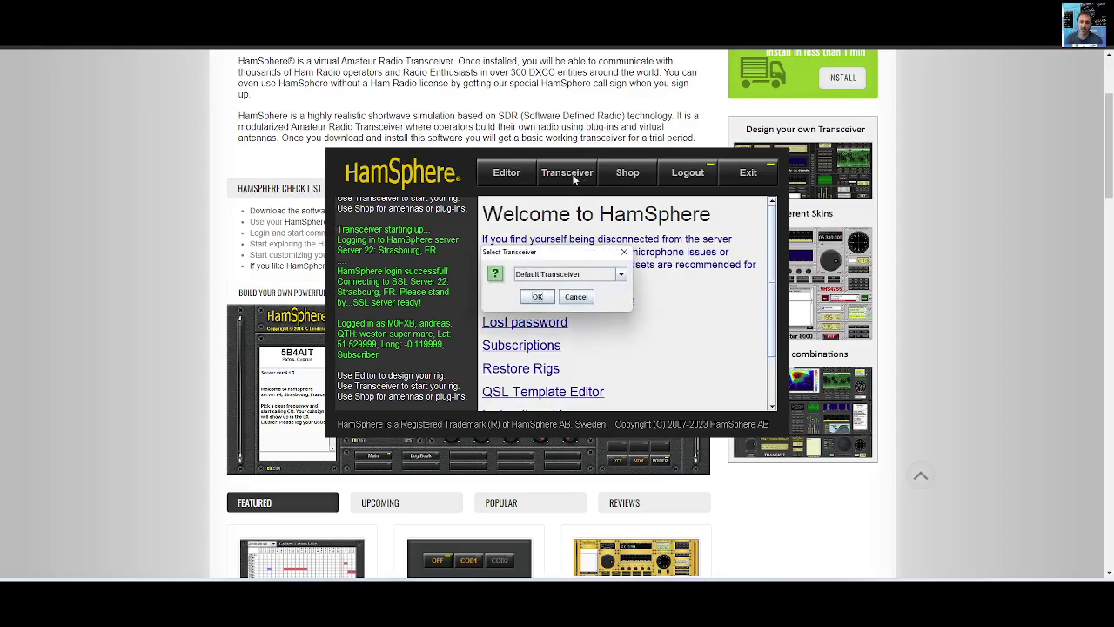
- Load the Default Transceiver and shift its radio window slightly left
{"action": "left_click", "coordinate": [537, 297]}
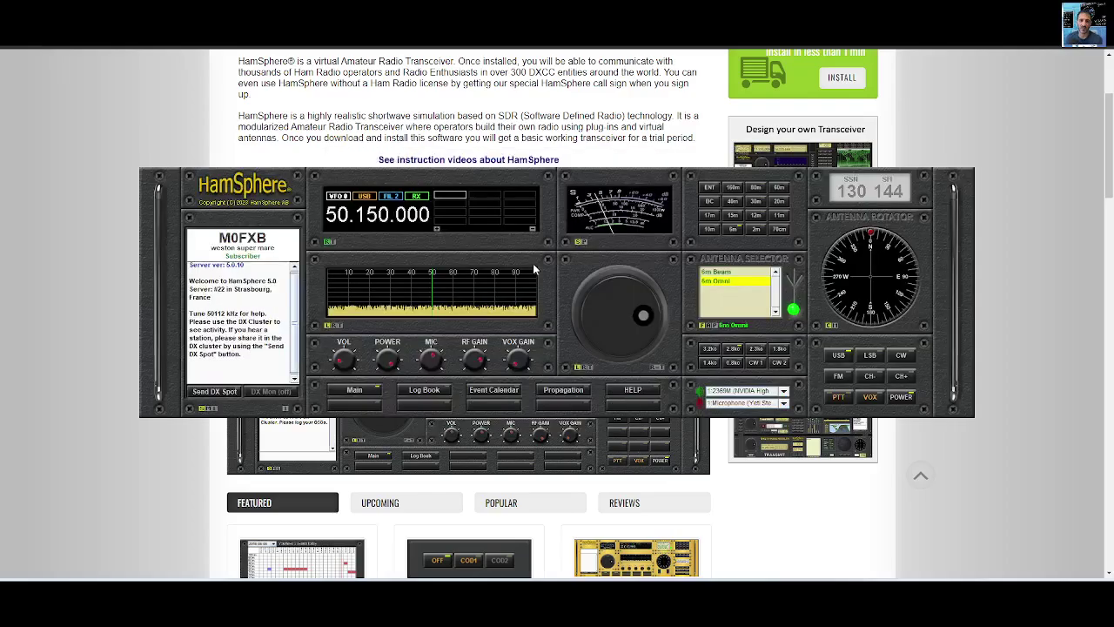
{"action": "left_click_drag", "start_coordinate": [635, 177], "coordinate": [592, 170]}
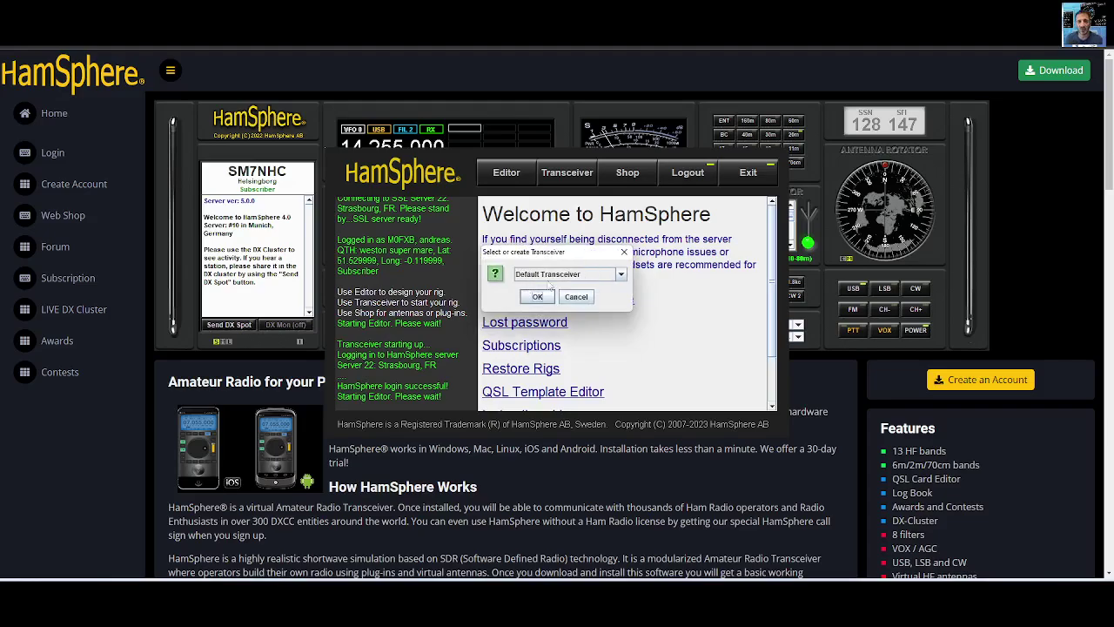
- Edit Default Transceiver, restore the scope panel, and dock Waterfall 432x144 beneath the radio
{"action": "left_click", "coordinate": [528, 298]}
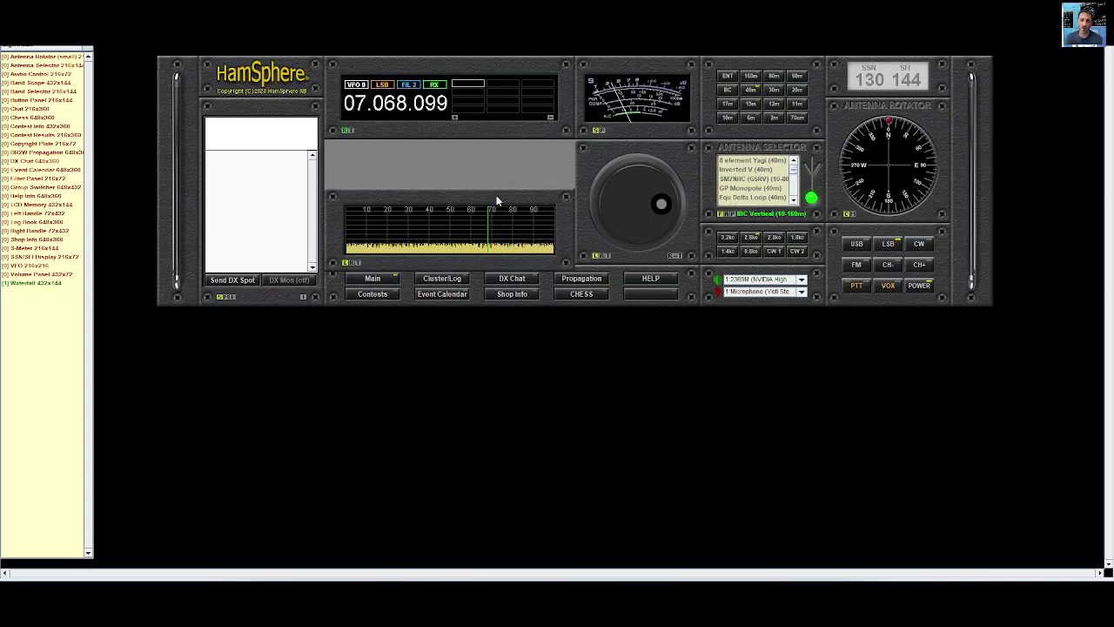
{"action": "left_click_drag", "start_coordinate": [497, 201], "coordinate": [503, 153]}
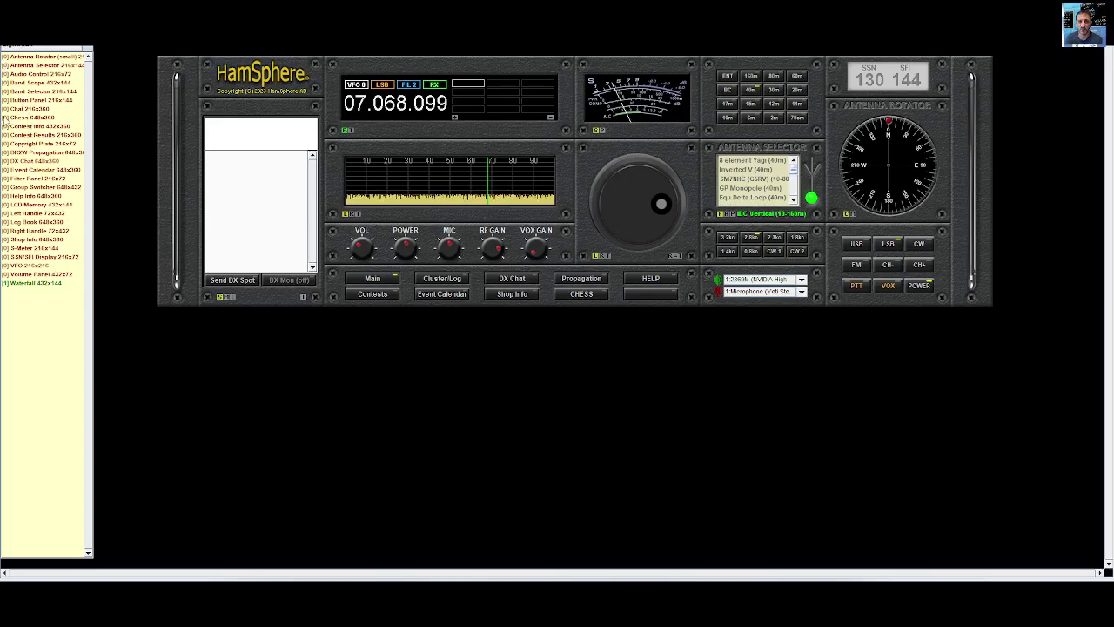
{"action": "left_click", "coordinate": [23, 283]}
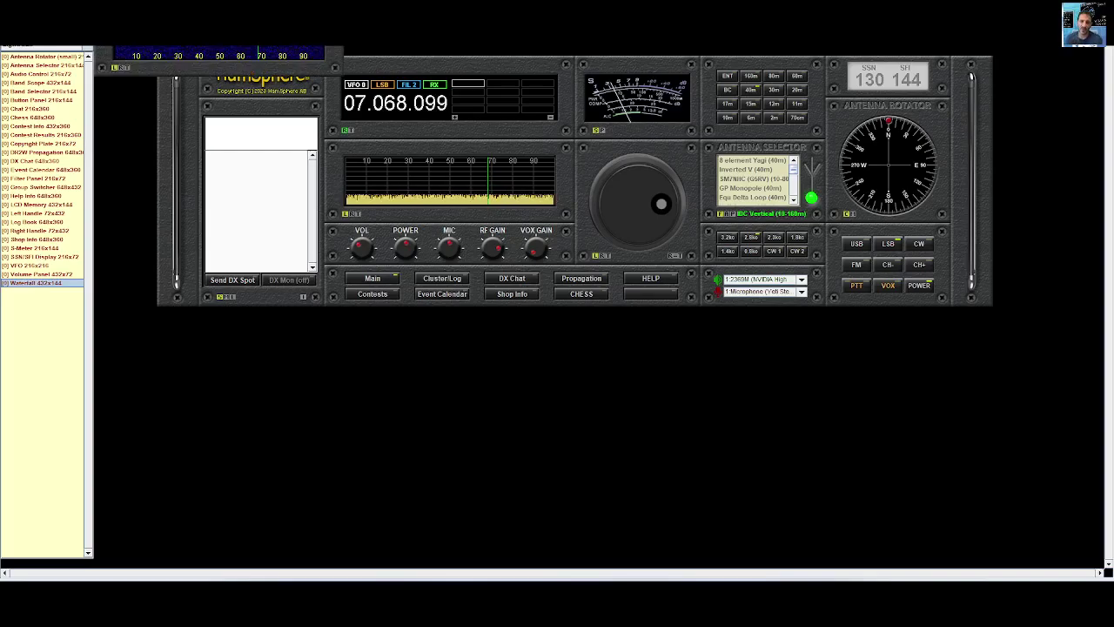
{"action": "left_click_drag", "start_coordinate": [267, 51], "coordinate": [492, 322]}
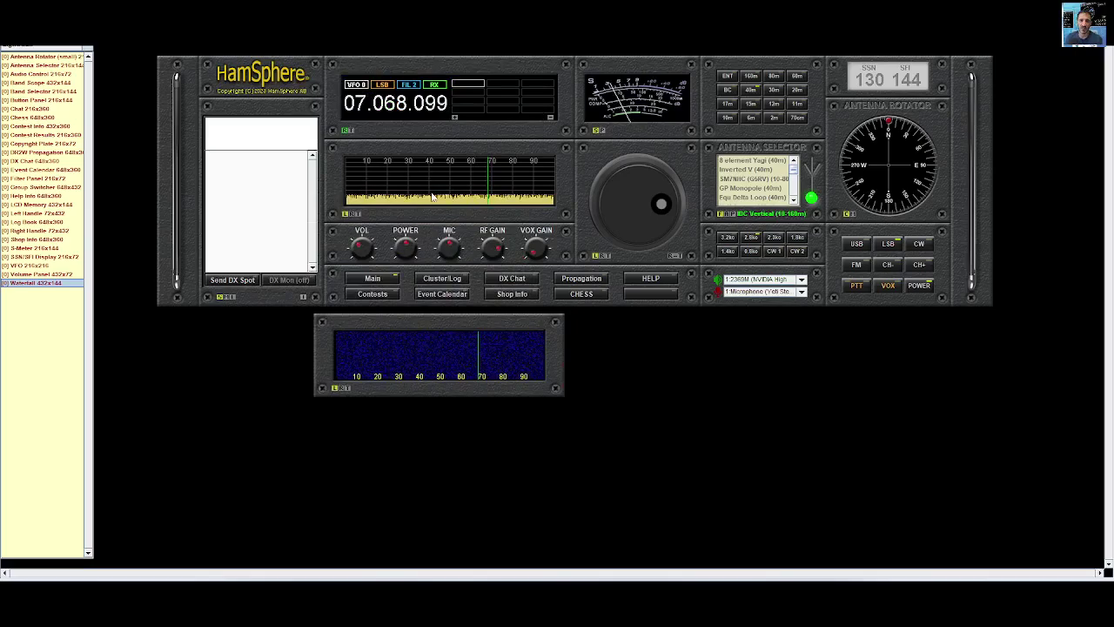
{"action": "mouse_move", "coordinate": [454, 321]}
{"action": "left_mouse_down"}
{"action": "mouse_move", "coordinate": [466, 321]}
{"action": "mouse_move", "coordinate": [452, 332]}
{"action": "mouse_move", "coordinate": [450, 316]}
{"action": "left_mouse_up"}
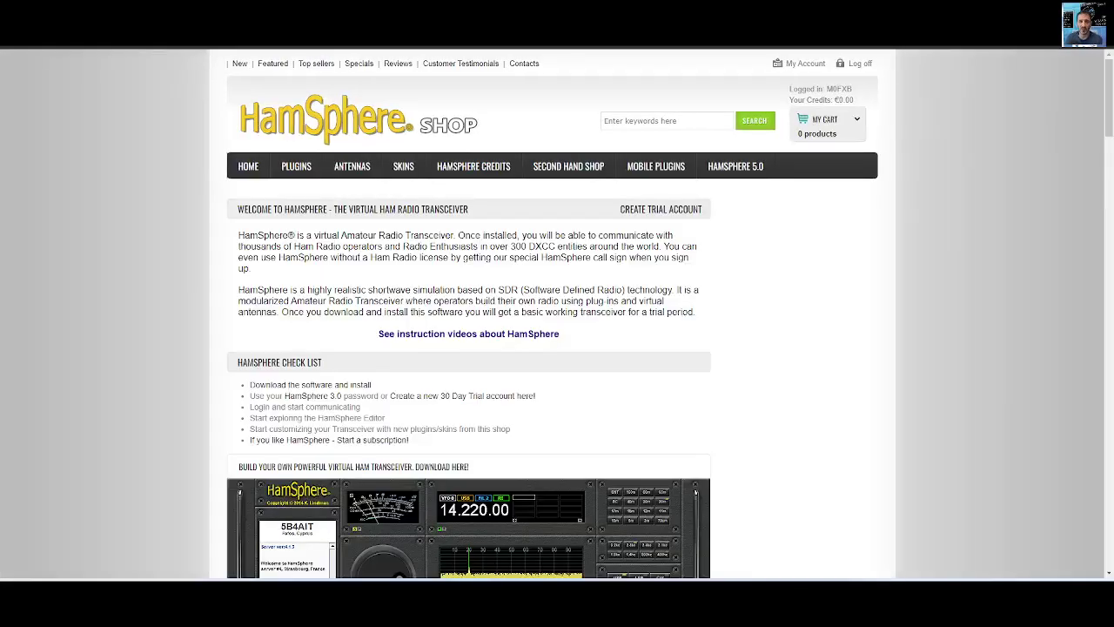
- Search the shop for 'waterfall' so Waterfall 432x144 at 10.00 € is the only result
{"action": "scroll", "coordinate": [649, 293], "scroll_direction": "down", "scroll_amount": 7}
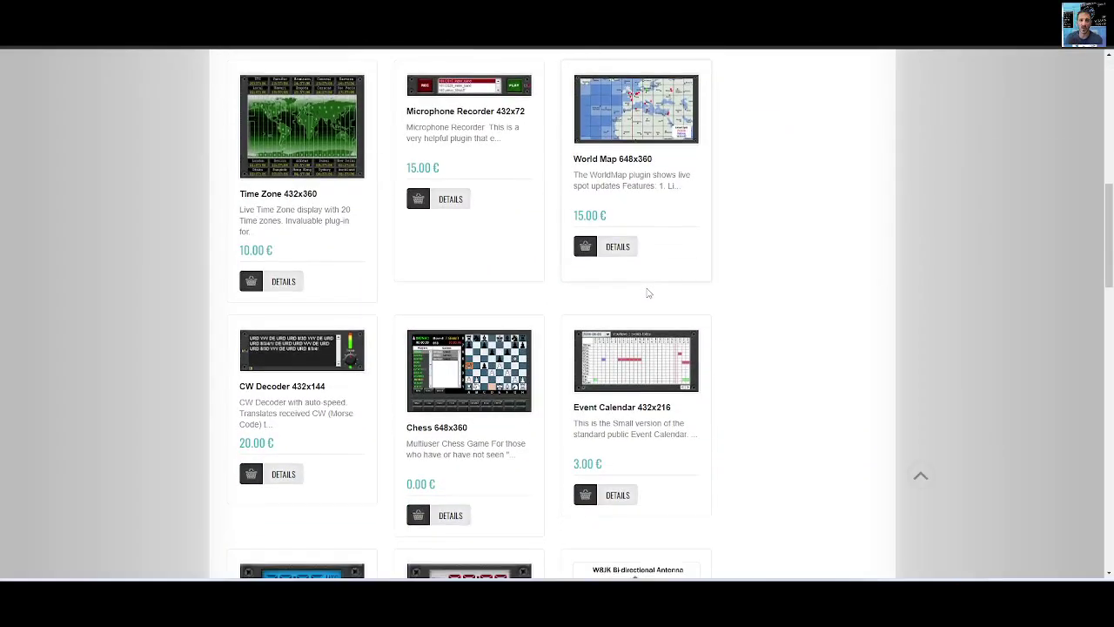
{"action": "scroll", "coordinate": [648, 293], "scroll_direction": "up", "scroll_amount": 2}
{"action": "scroll", "coordinate": [685, 293], "scroll_direction": "down", "scroll_amount": 6}
{"action": "scroll", "coordinate": [685, 297], "scroll_direction": "down", "scroll_amount": 12}
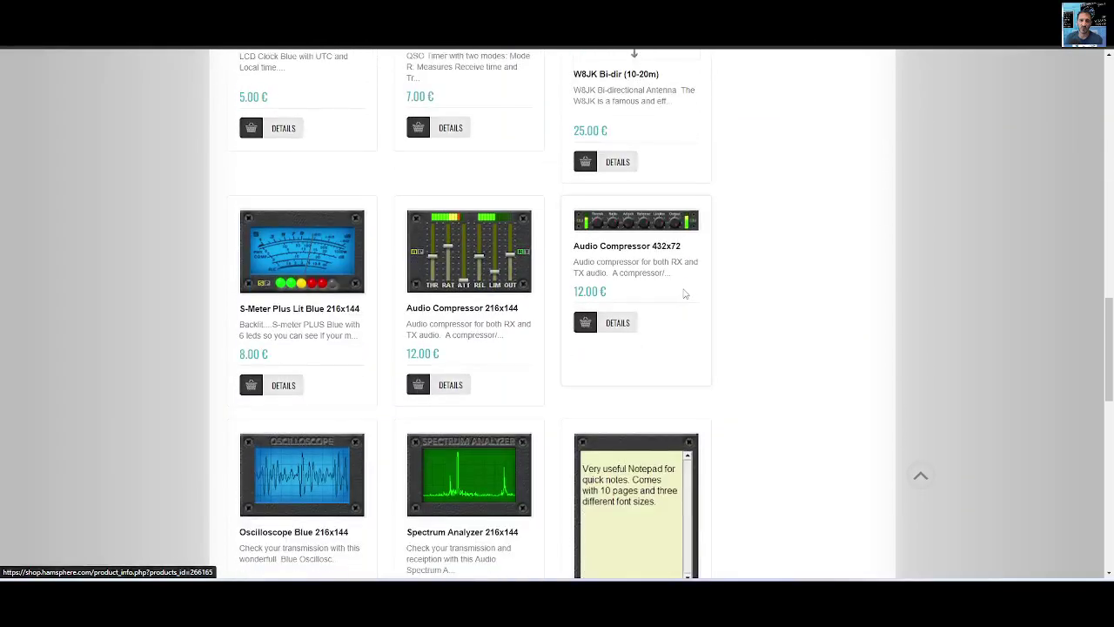
{"action": "scroll", "coordinate": [670, 321], "scroll_direction": "up", "scroll_amount": 20}
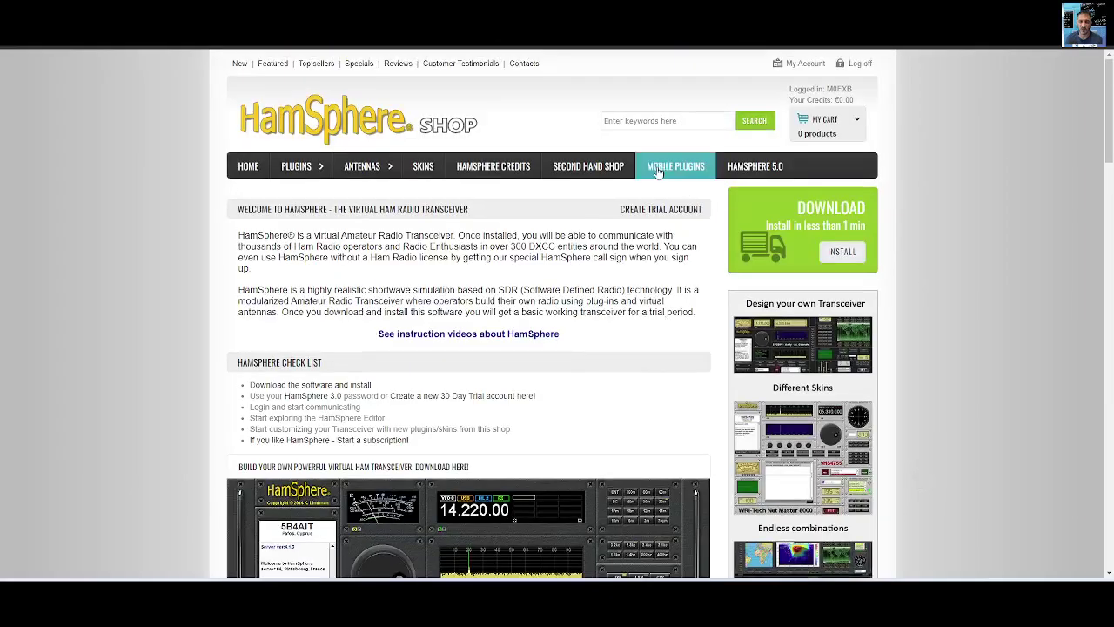
{"action": "left_click", "coordinate": [628, 121]}
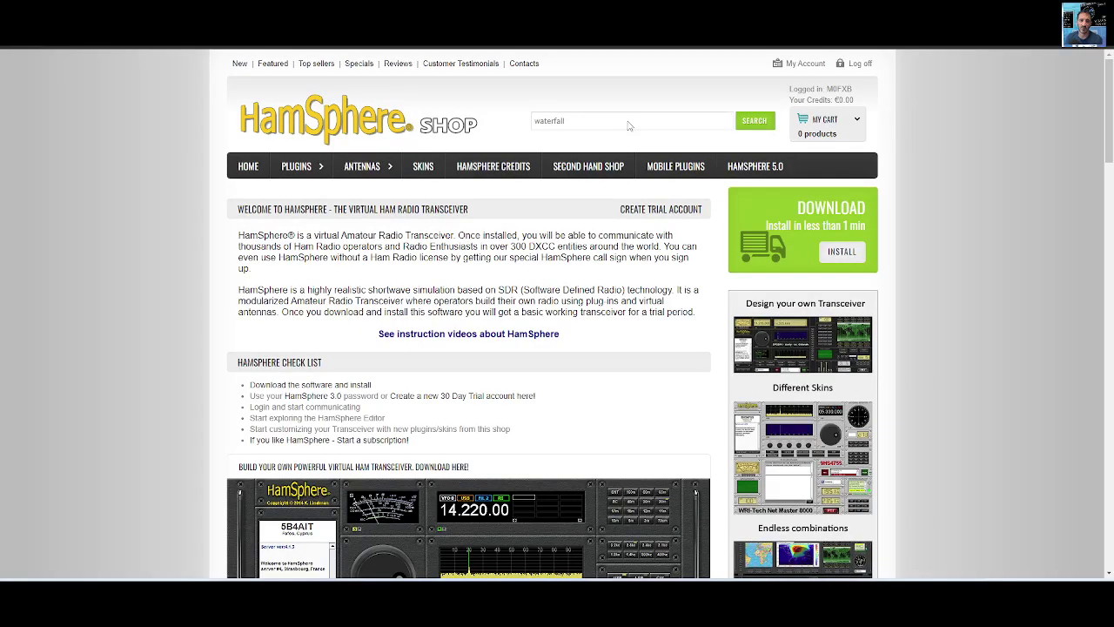
{"action": "key", "text": "Return"}
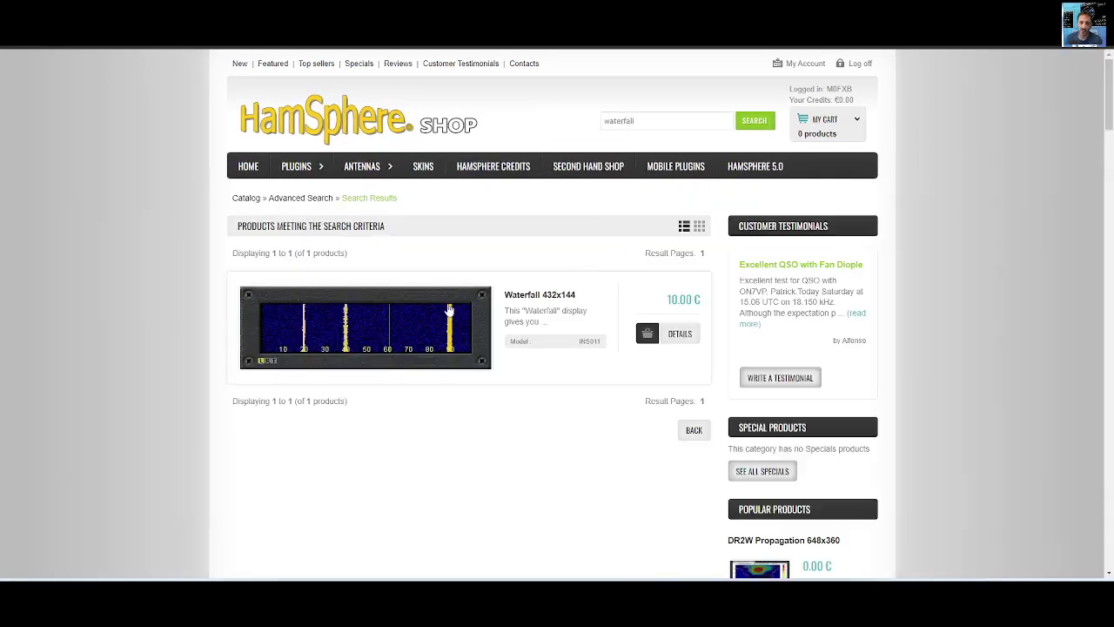
{"action": "scroll", "coordinate": [515, 304], "scroll_direction": "down", "scroll_amount": 12}
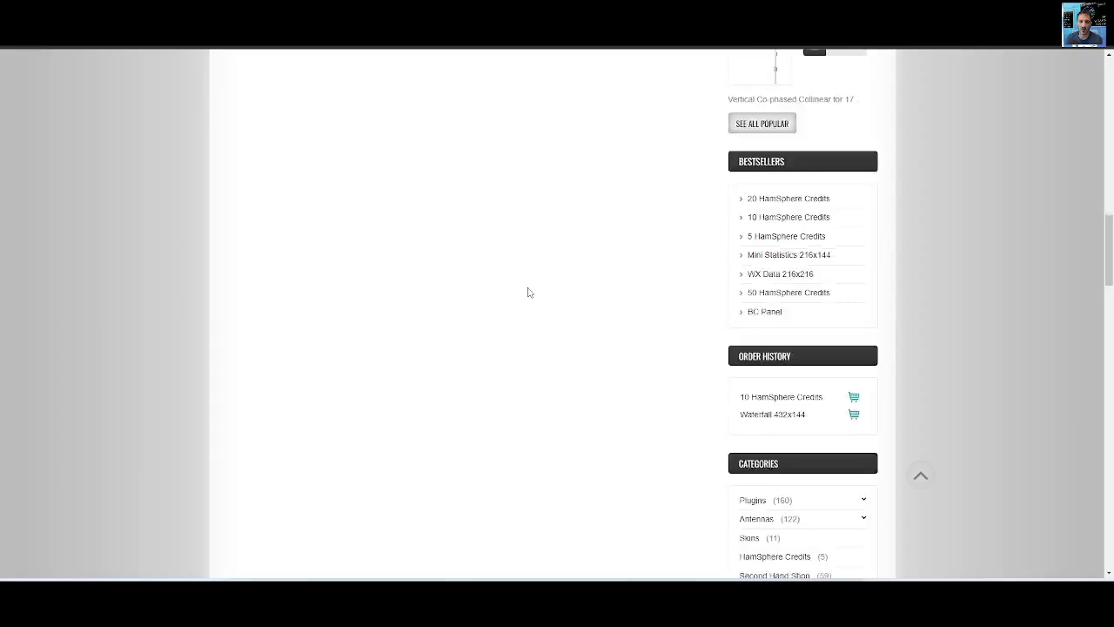
{"action": "scroll", "coordinate": [529, 293], "scroll_direction": "down", "scroll_amount": 6}
{"action": "scroll", "coordinate": [534, 295], "scroll_direction": "down", "scroll_amount": 5}
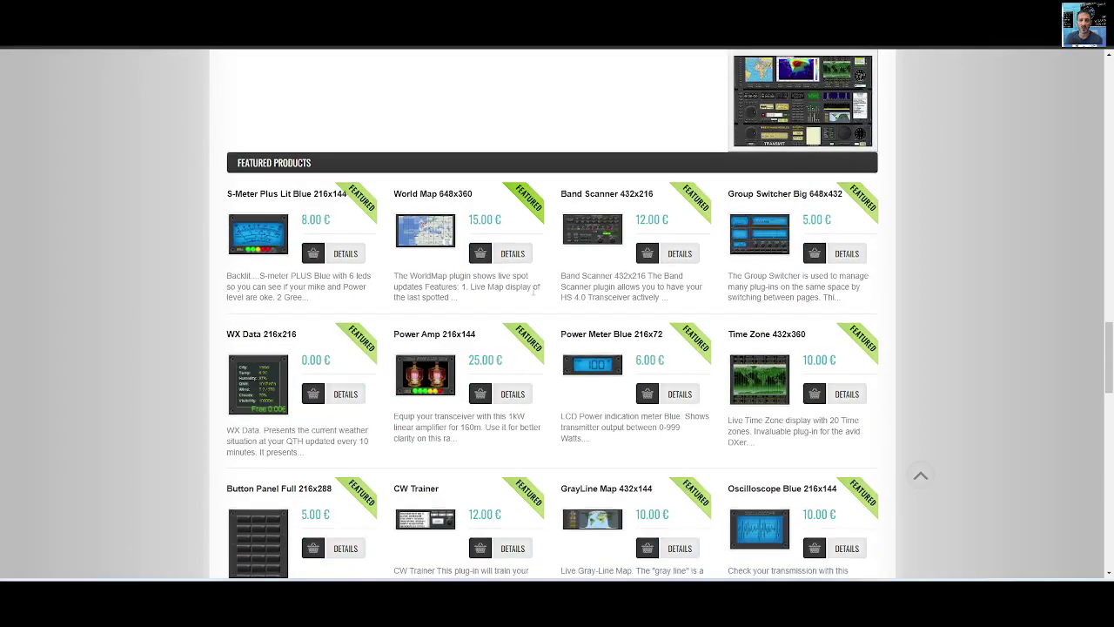
{"action": "scroll", "coordinate": [533, 296], "scroll_direction": "up", "scroll_amount": 10}
{"action": "scroll", "coordinate": [531, 295], "scroll_direction": "up", "scroll_amount": 13}
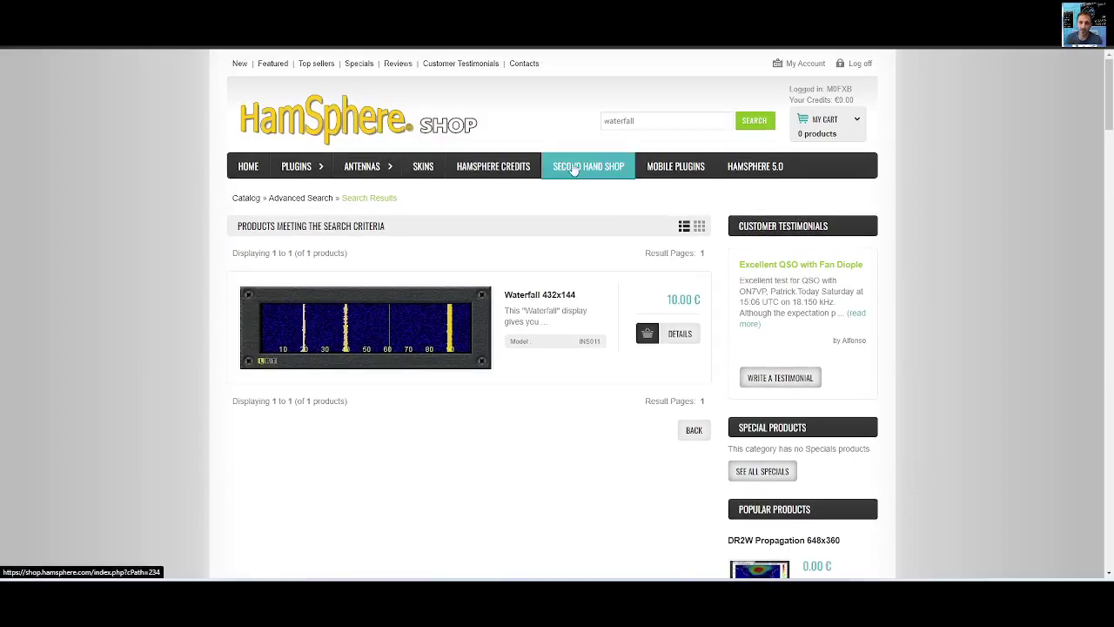
- Open the Second Hand Shop and look through the first page of used listings
{"action": "left_click", "coordinate": [574, 168]}
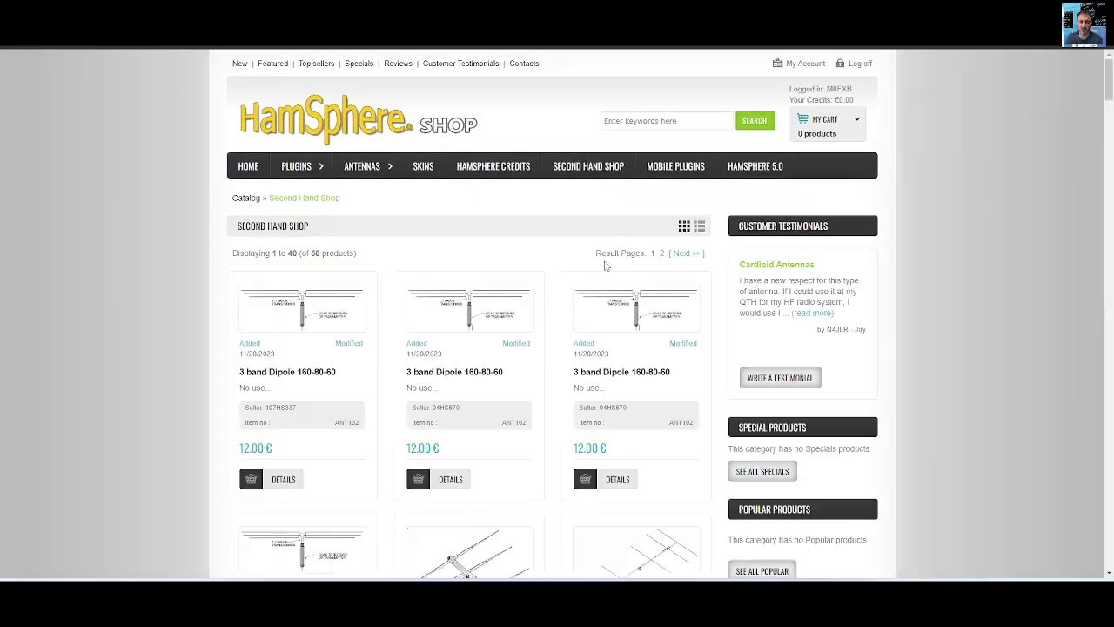
{"action": "scroll", "coordinate": [609, 287], "scroll_direction": "down", "scroll_amount": 3}
{"action": "scroll", "coordinate": [618, 304], "scroll_direction": "up", "scroll_amount": 3}
{"action": "scroll", "coordinate": [625, 322], "scroll_direction": "down", "scroll_amount": 5}
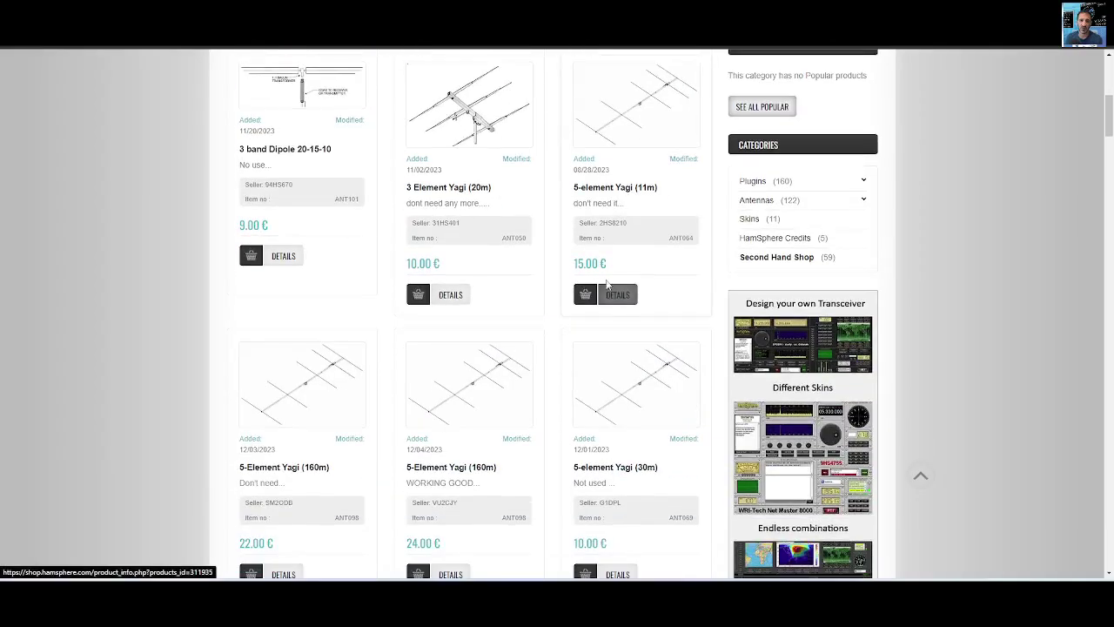
{"action": "scroll", "coordinate": [601, 292], "scroll_direction": "down", "scroll_amount": 3}
{"action": "scroll", "coordinate": [606, 285], "scroll_direction": "down", "scroll_amount": 15}
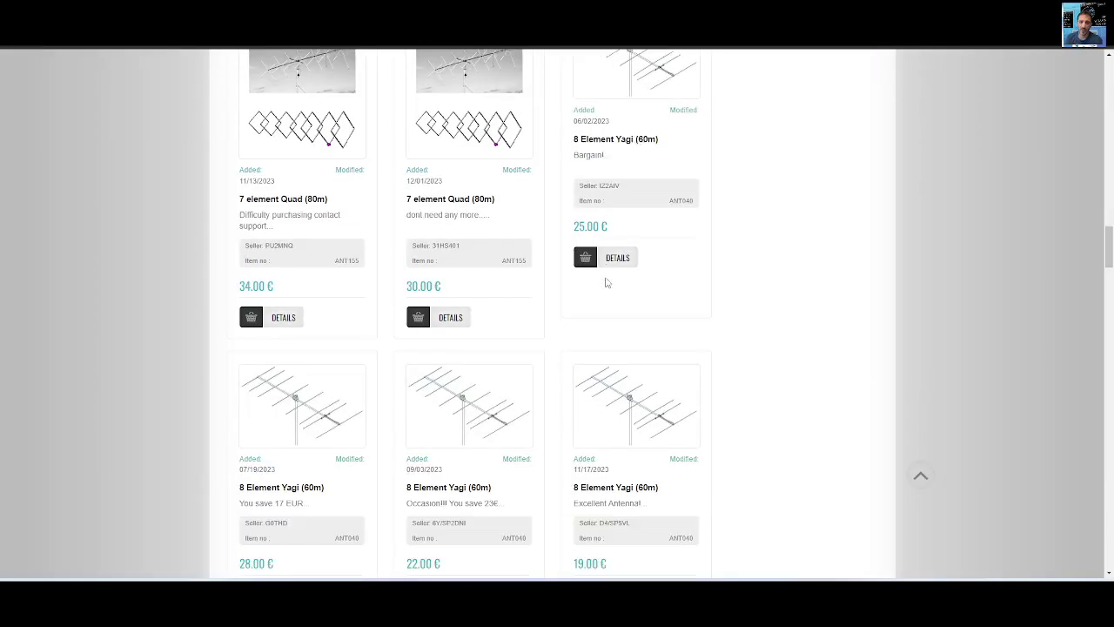
{"action": "scroll", "coordinate": [607, 283], "scroll_direction": "down", "scroll_amount": 3}
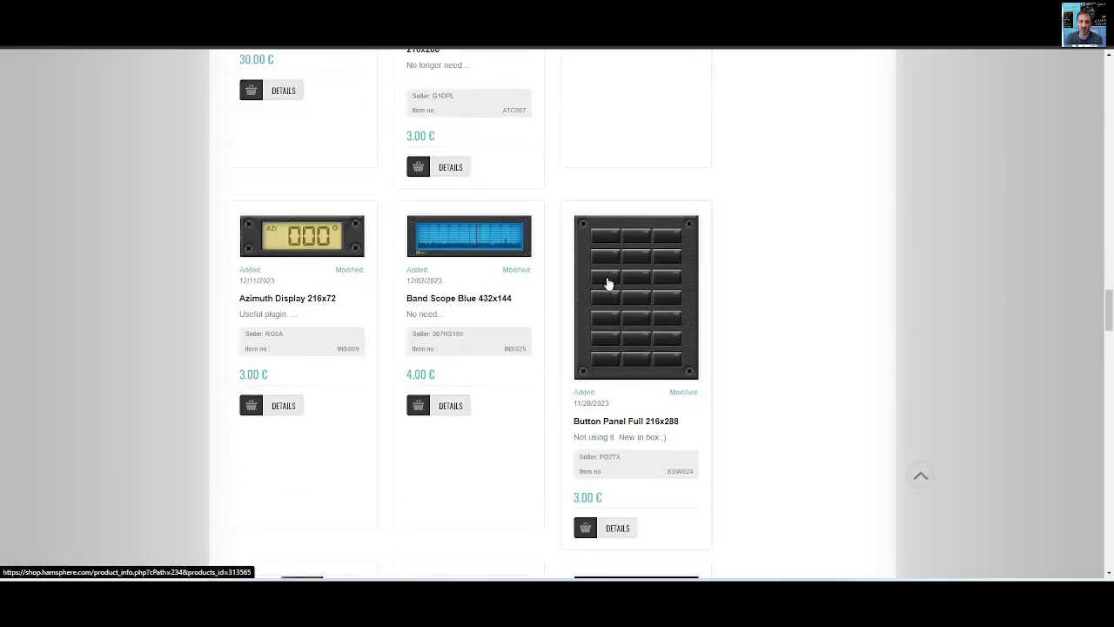
{"action": "scroll", "coordinate": [607, 283], "scroll_direction": "down", "scroll_amount": 7}
{"action": "scroll", "coordinate": [610, 281], "scroll_direction": "up", "scroll_amount": 2}
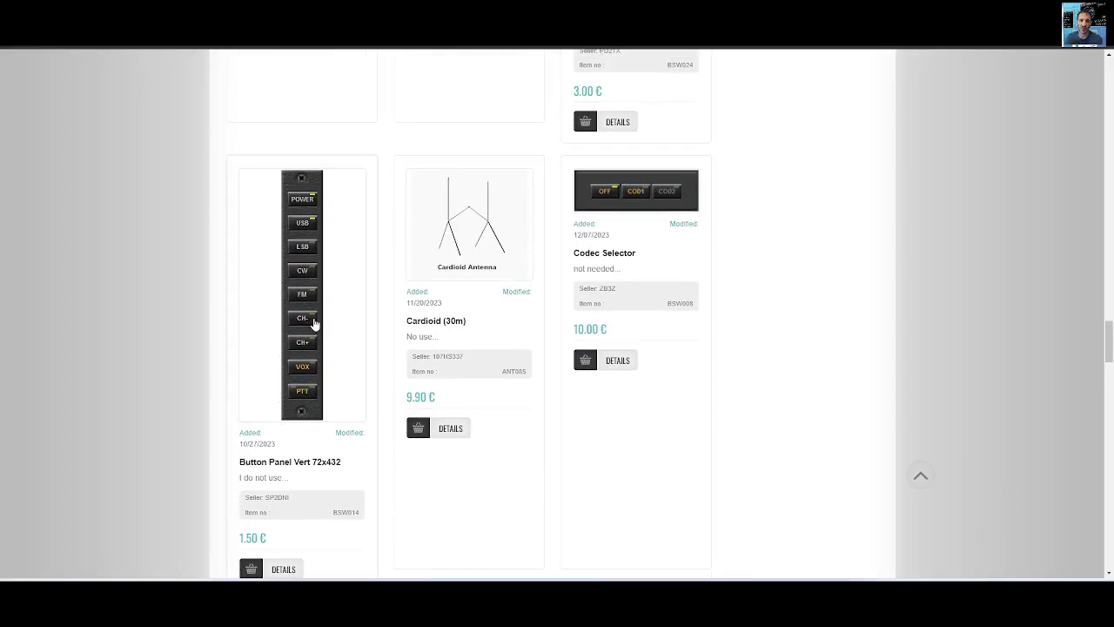
{"action": "scroll", "coordinate": [353, 369], "scroll_direction": "down", "scroll_amount": 1}
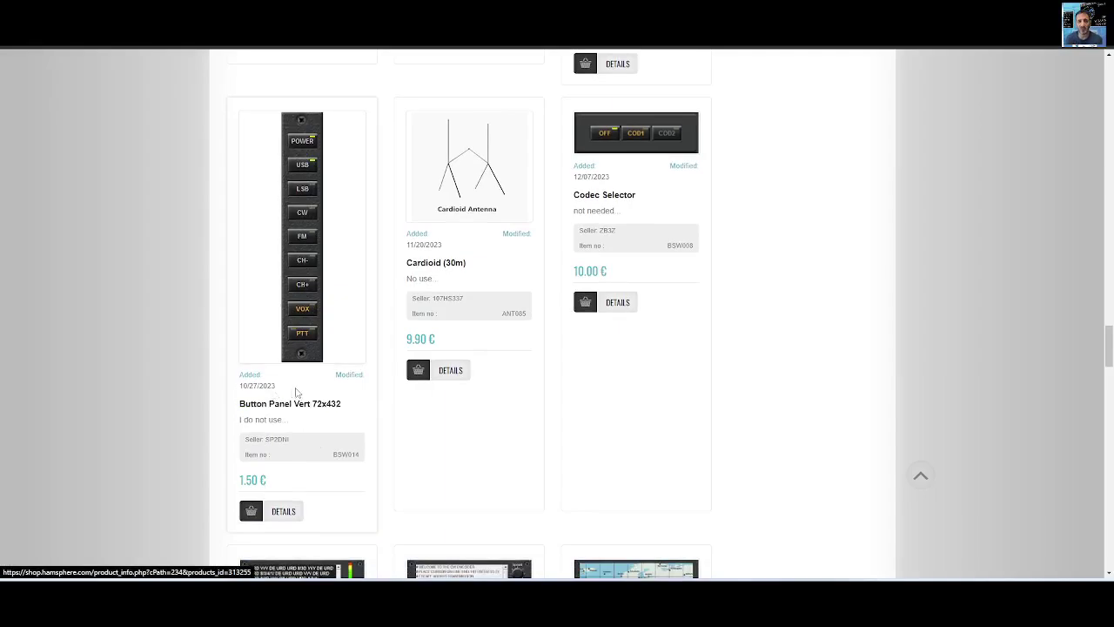
{"action": "scroll", "coordinate": [674, 216], "scroll_direction": "up", "scroll_amount": 3}
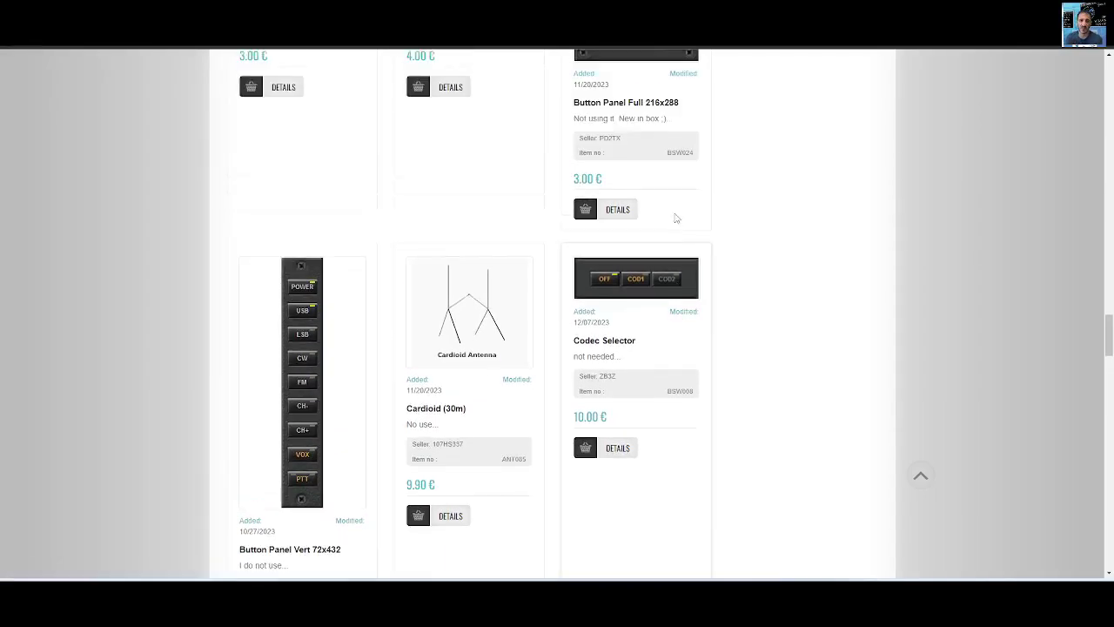
{"action": "scroll", "coordinate": [659, 259], "scroll_direction": "down", "scroll_amount": 2}
{"action": "scroll", "coordinate": [658, 264], "scroll_direction": "up", "scroll_amount": 5}
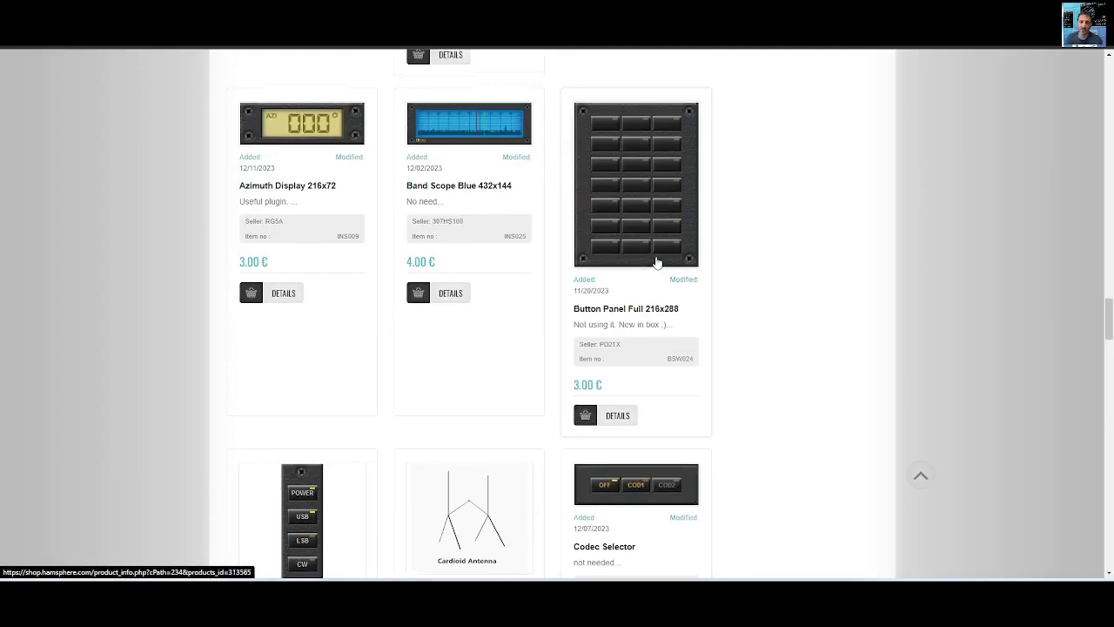
{"action": "scroll", "coordinate": [658, 264], "scroll_direction": "up", "scroll_amount": 2}
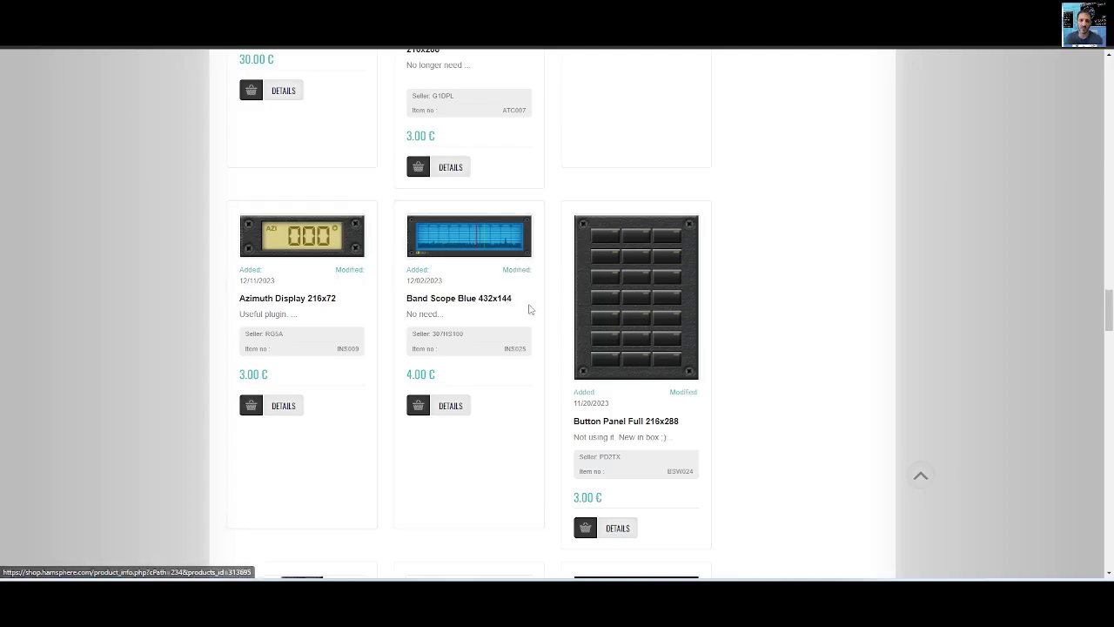
{"action": "scroll", "coordinate": [597, 242], "scroll_direction": "down", "scroll_amount": 9}
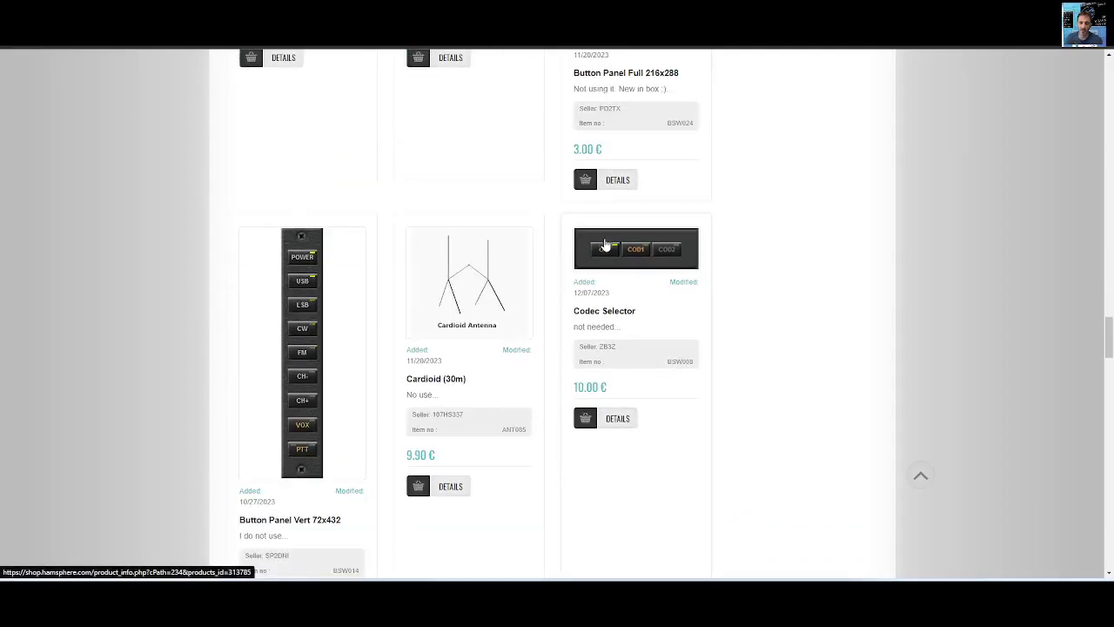
{"action": "scroll", "coordinate": [629, 251], "scroll_direction": "down", "scroll_amount": 2}
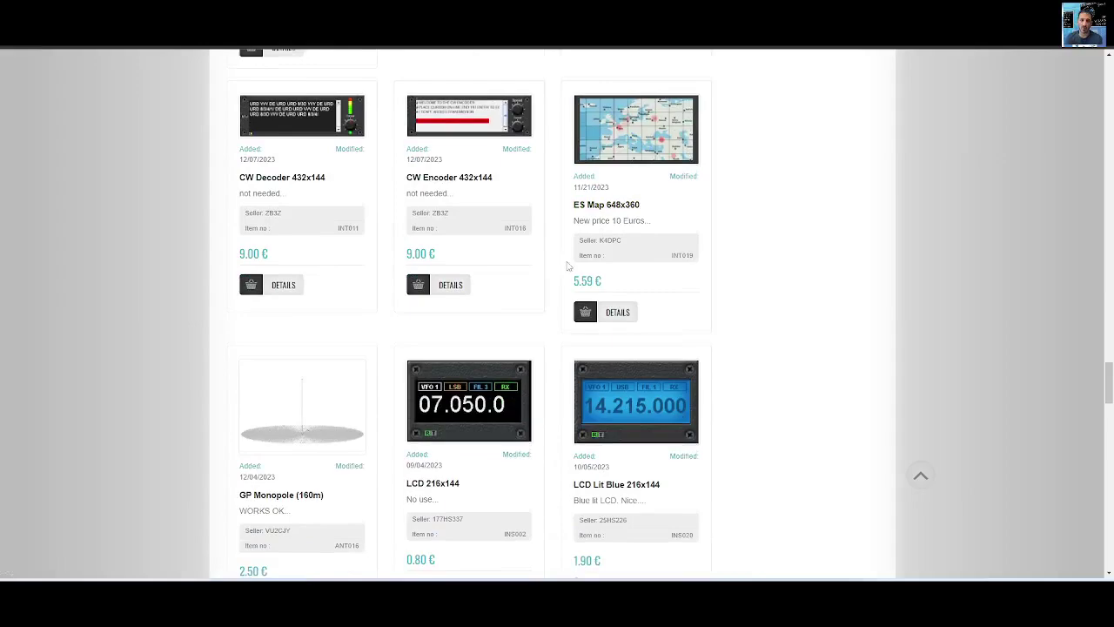
{"action": "scroll", "coordinate": [618, 258], "scroll_direction": "down", "scroll_amount": 2}
{"action": "scroll", "coordinate": [633, 318], "scroll_direction": "down", "scroll_amount": 10}
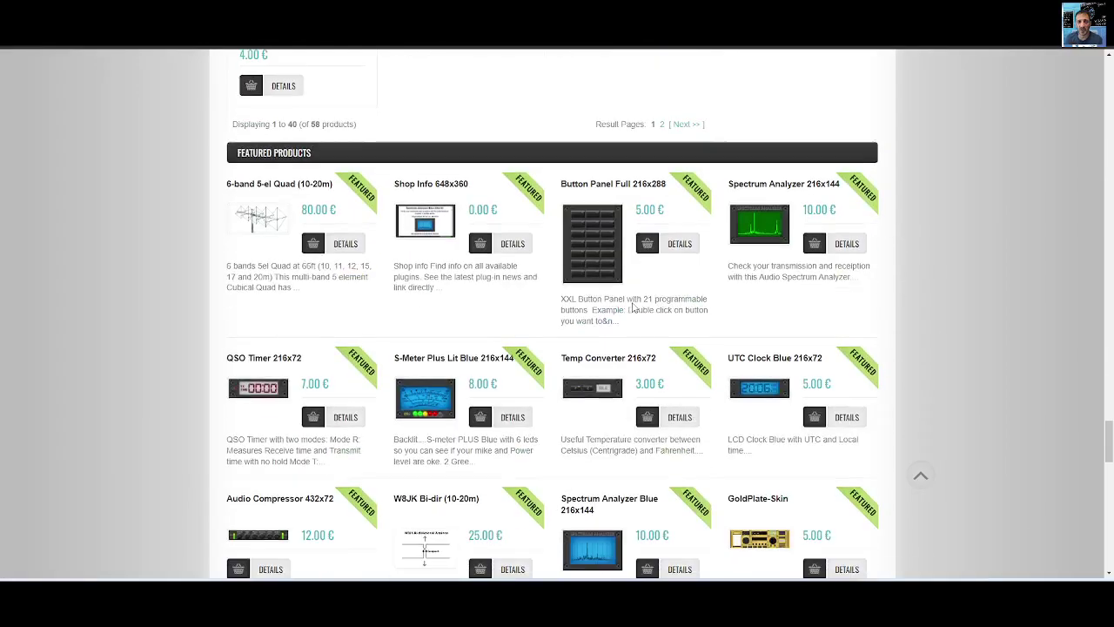
{"action": "scroll", "coordinate": [635, 312], "scroll_direction": "up", "scroll_amount": 2}
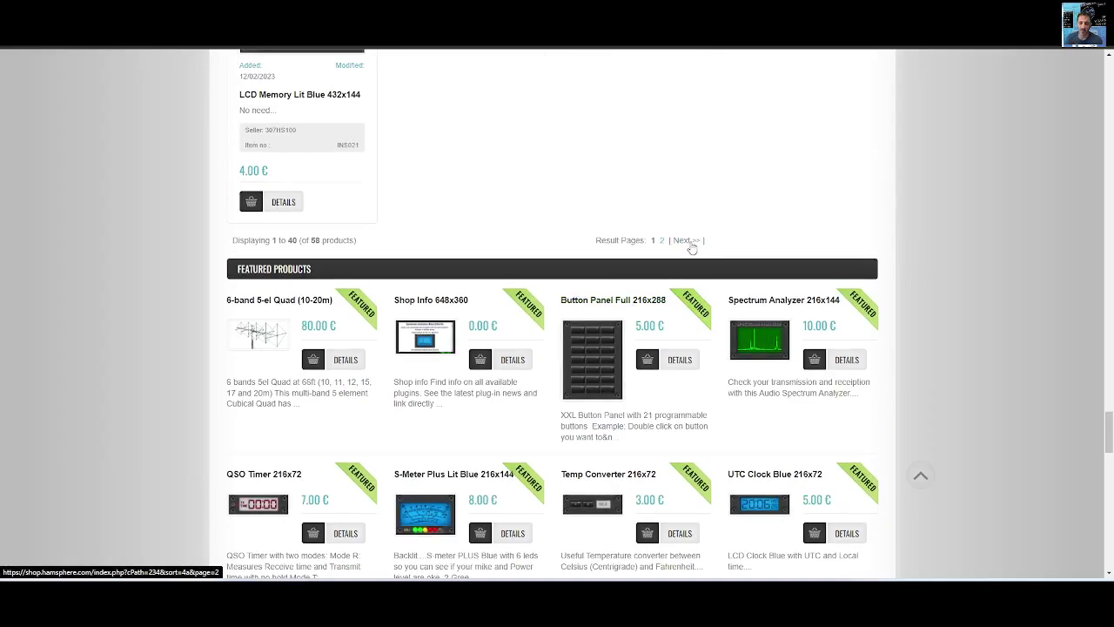
- Browse page 2 of the second-hand listings, where a used PTT Big 216x72 sells for 2.00 €
{"action": "left_click", "coordinate": [684, 240]}
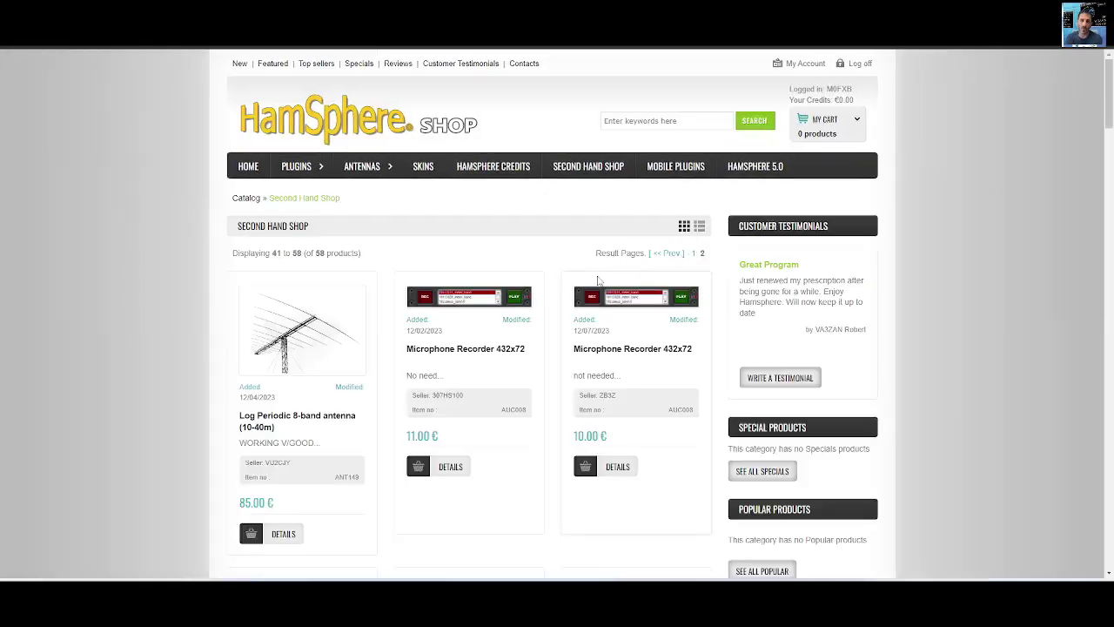
{"action": "scroll", "coordinate": [627, 270], "scroll_direction": "down", "scroll_amount": 4}
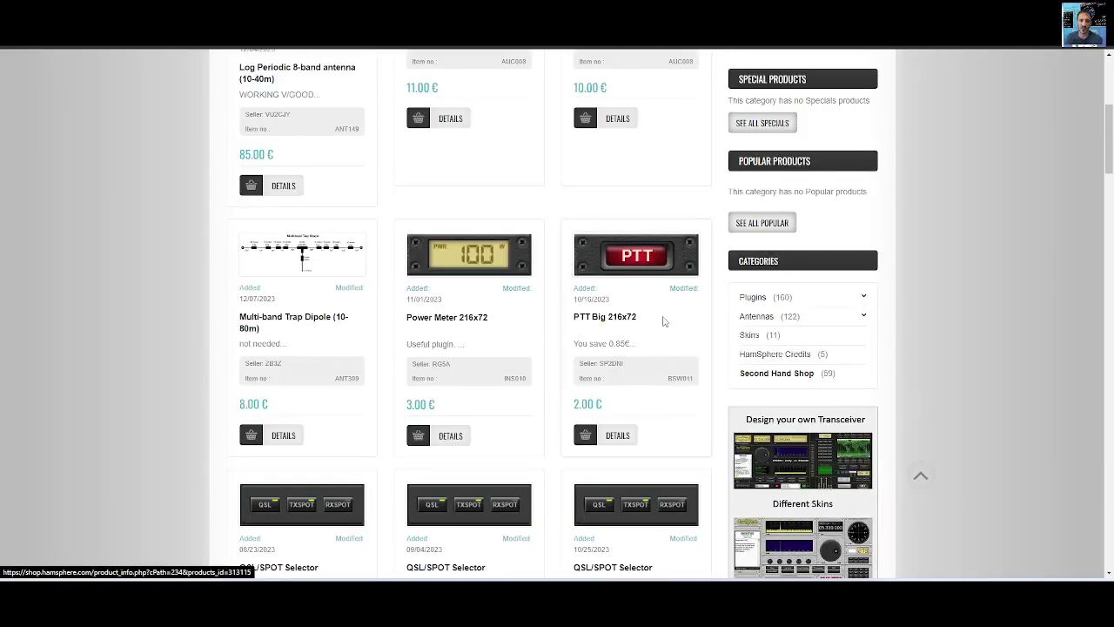
{"action": "scroll", "coordinate": [673, 317], "scroll_direction": "down", "scroll_amount": 1}
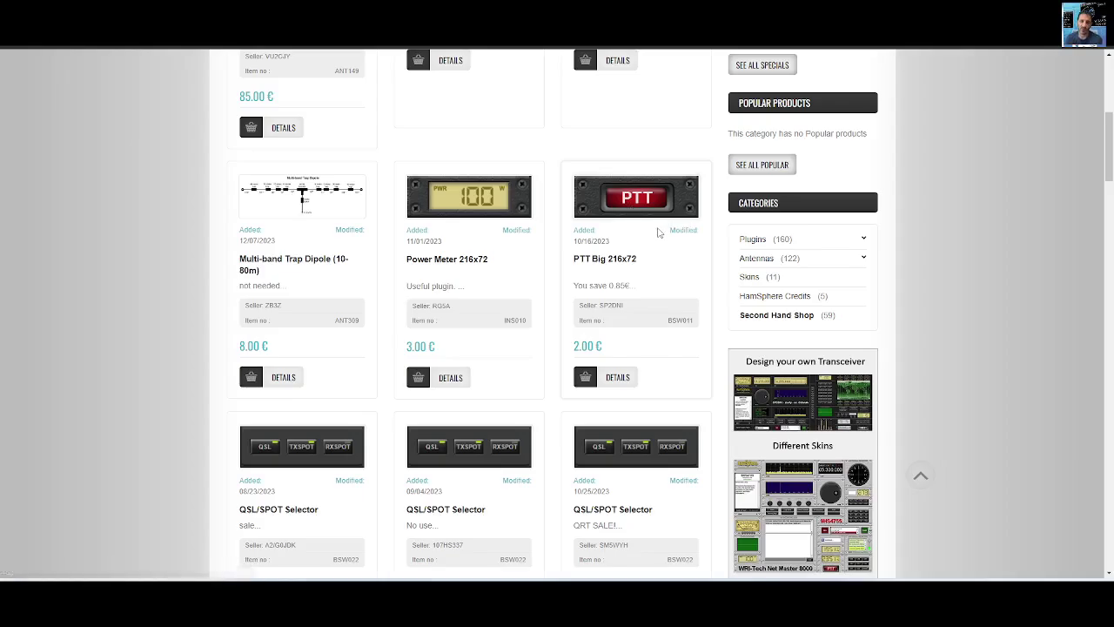
{"action": "scroll", "coordinate": [656, 240], "scroll_direction": "down", "scroll_amount": 8}
{"action": "scroll", "coordinate": [660, 255], "scroll_direction": "down", "scroll_amount": 12}
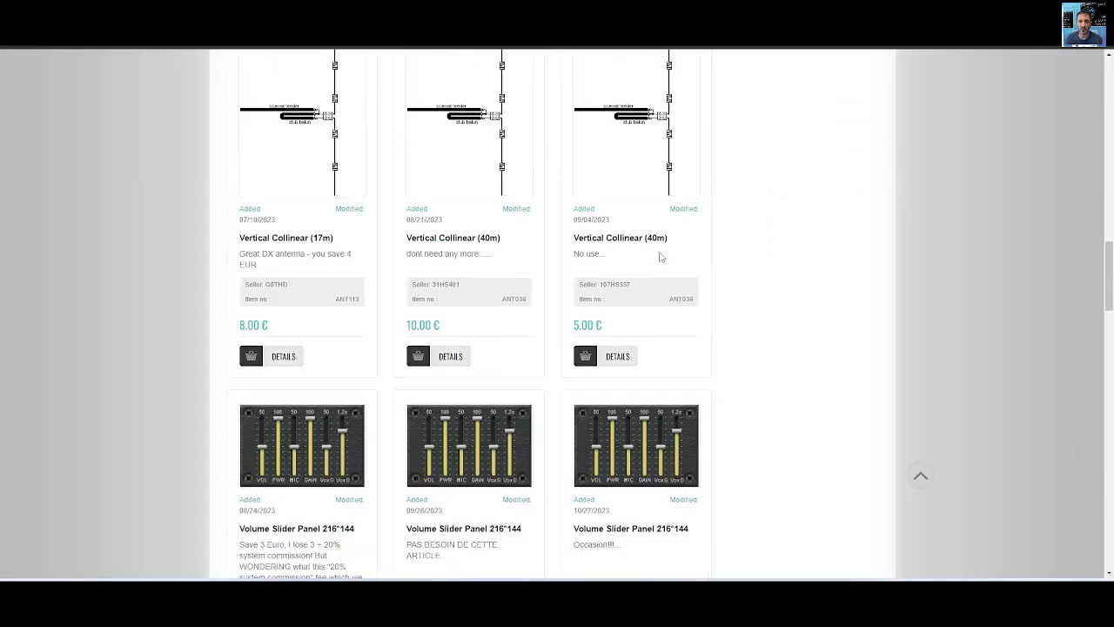
{"action": "scroll", "coordinate": [661, 257], "scroll_direction": "up", "scroll_amount": 18}
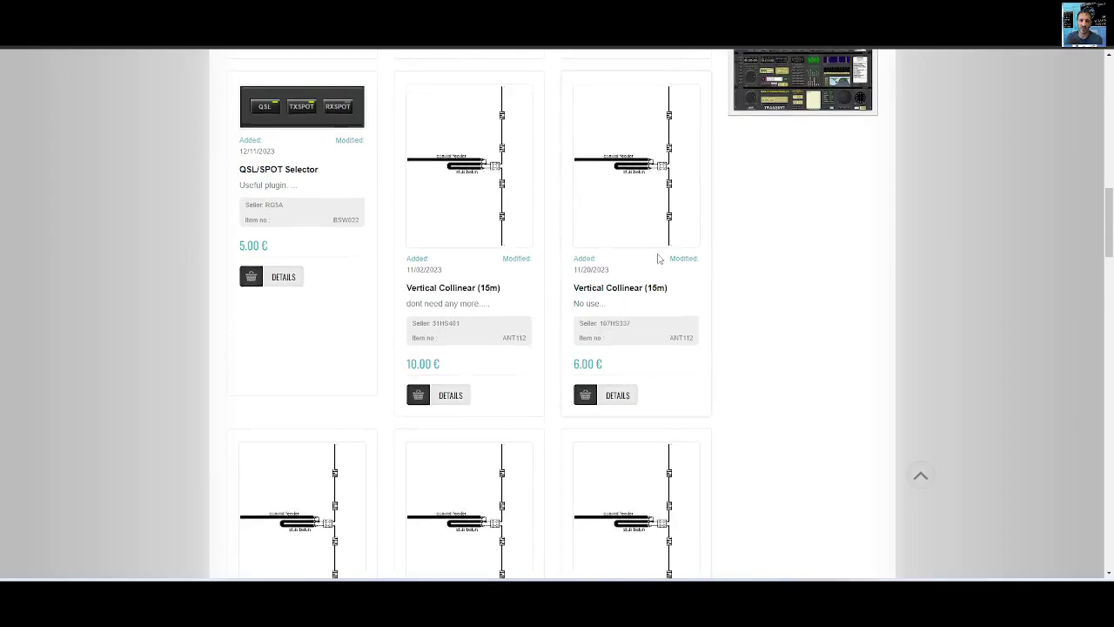
{"action": "scroll", "coordinate": [657, 258], "scroll_direction": "up", "scroll_amount": 2}
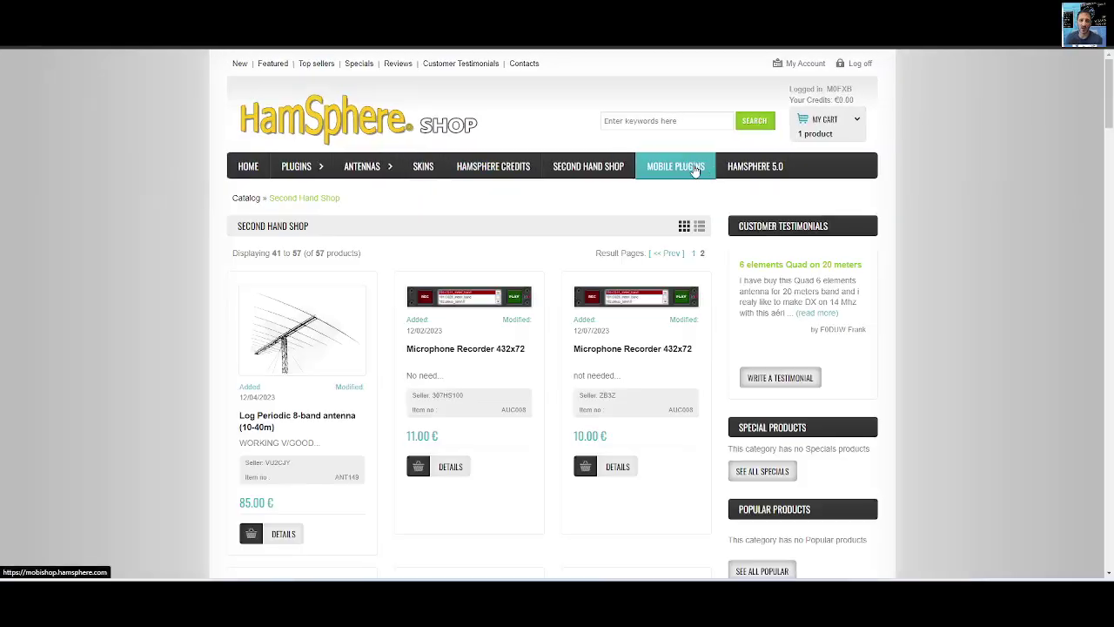
{"action": "mouse_move", "coordinate": [825, 129]}
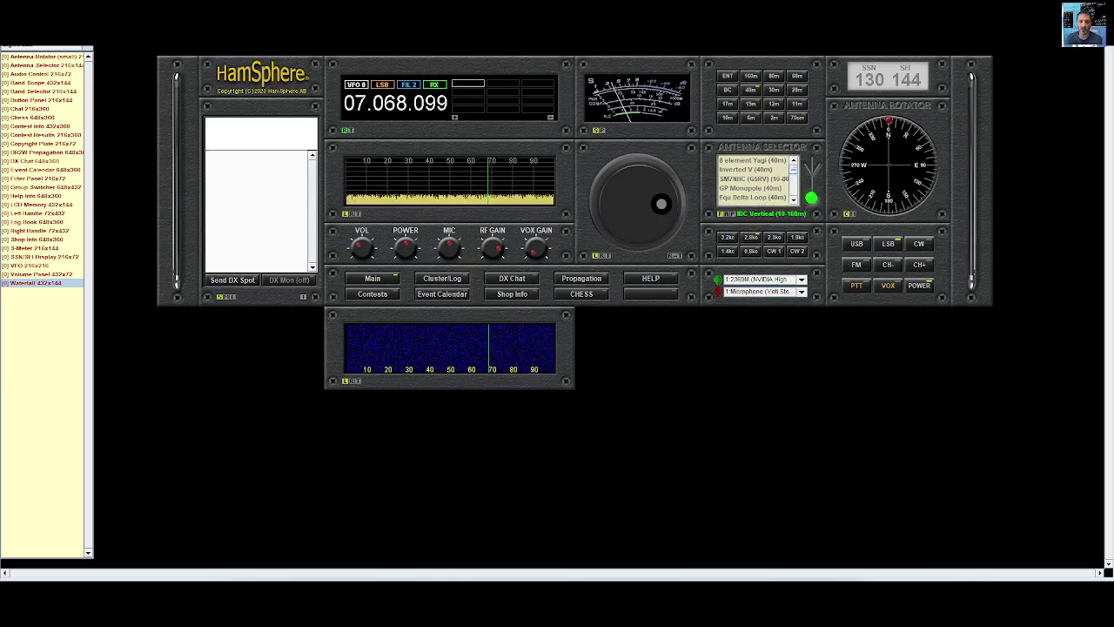
- Quit the layout editor saving the assembly, then start the Default Transceiver
{"action": "key", "text": "alt+F4"}
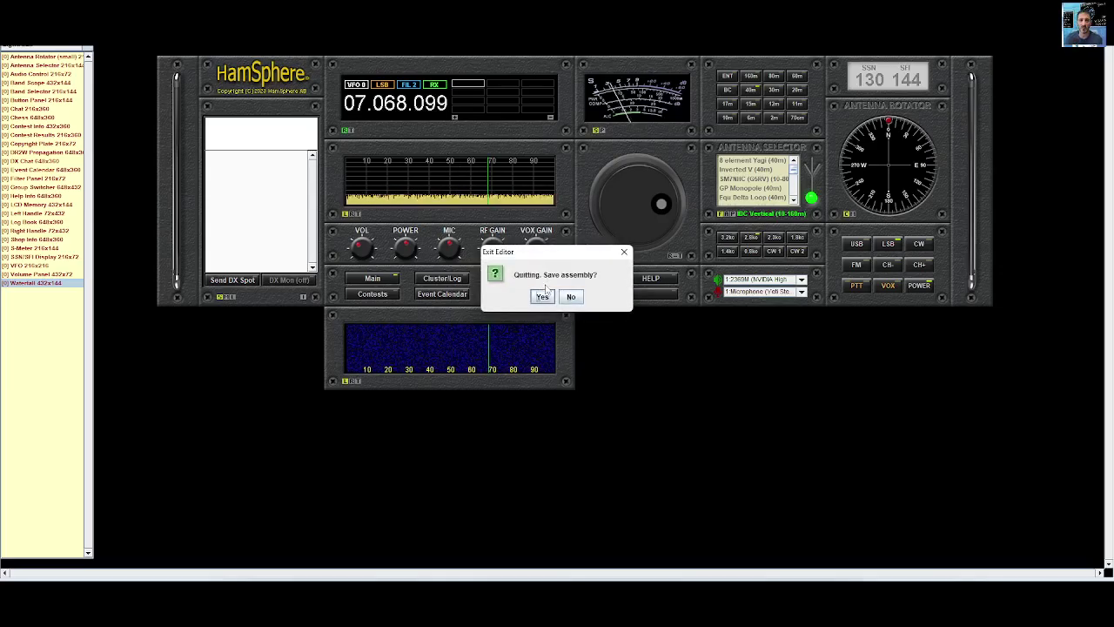
{"action": "left_click", "coordinate": [549, 297]}
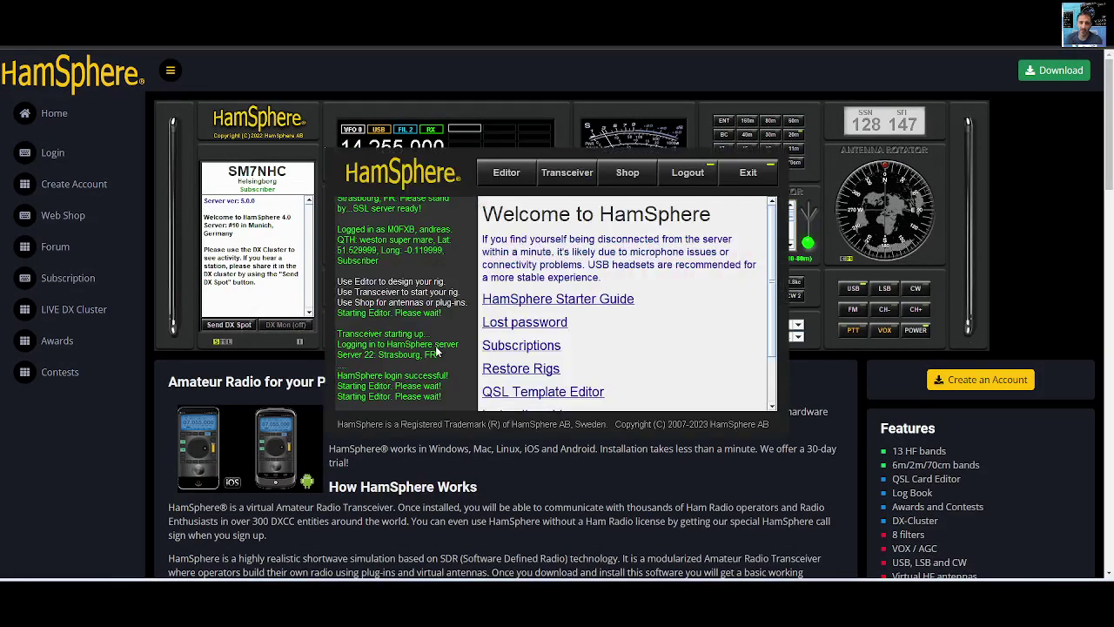
{"action": "left_click", "coordinate": [573, 174]}
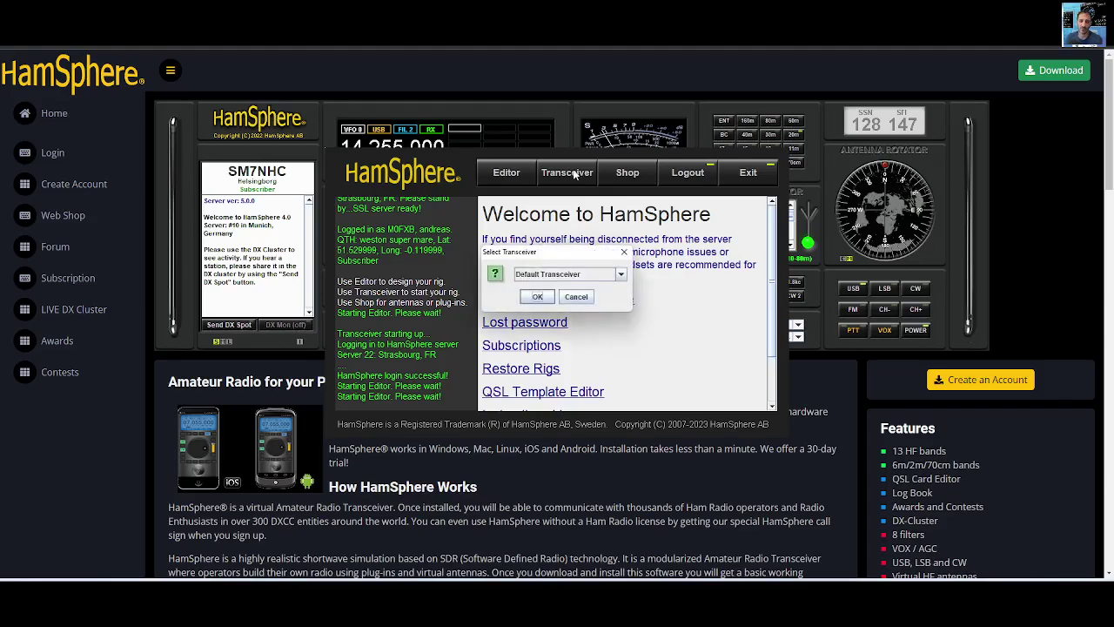
{"action": "left_click", "coordinate": [537, 297]}
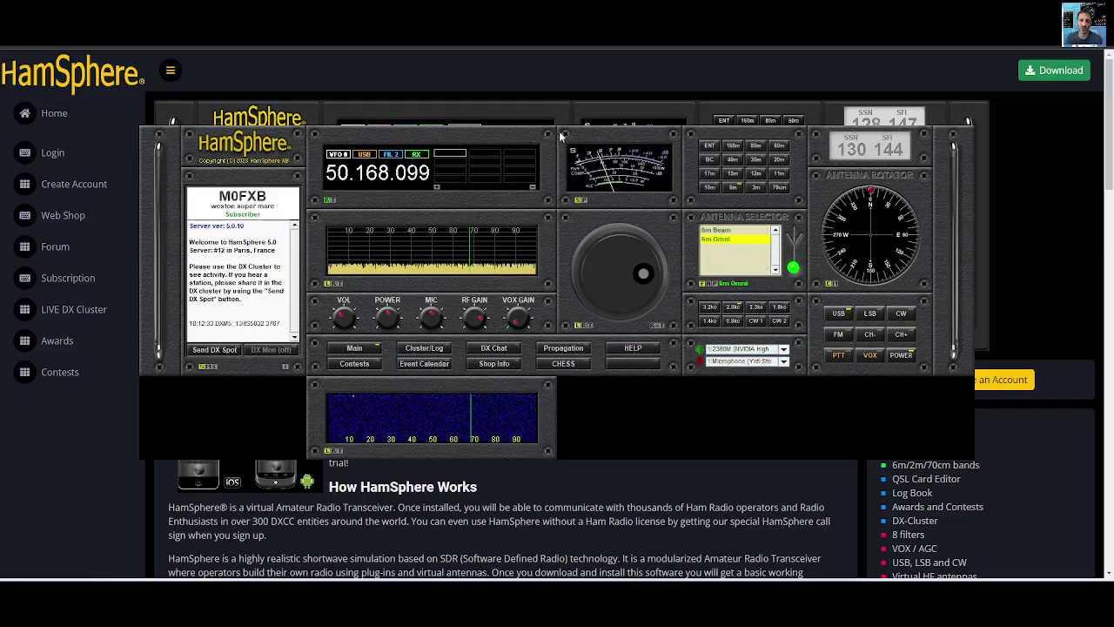
- Raise the radio window, tune near 50 on the waterfall, then go via 2m to 70cm at 434.50000 FM
{"action": "left_click_drag", "start_coordinate": [561, 135], "coordinate": [520, 74]}
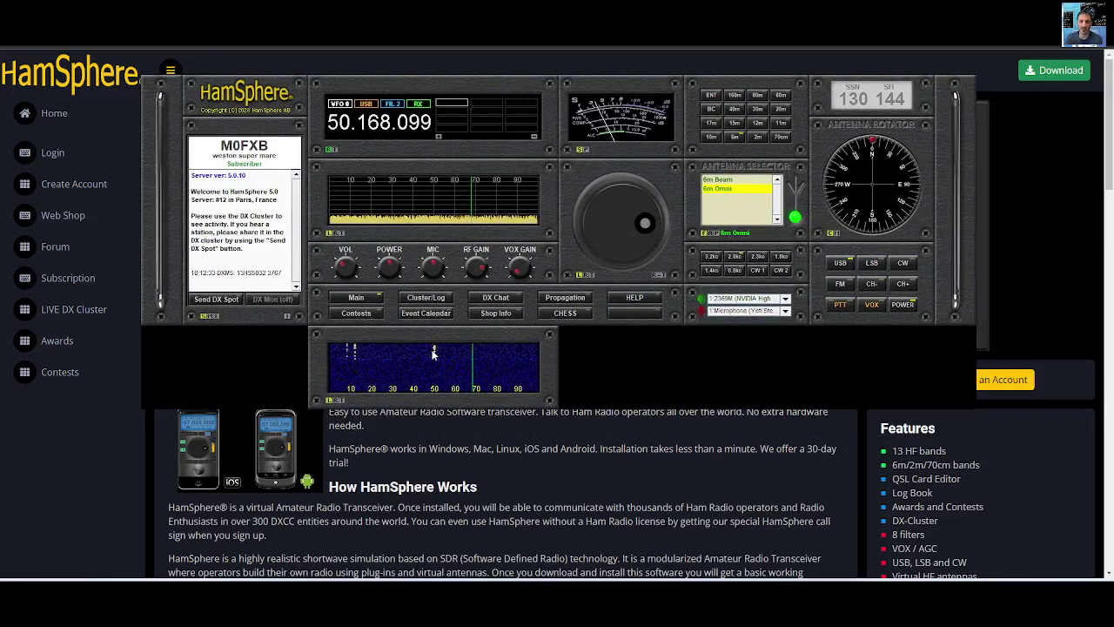
{"action": "left_click", "coordinate": [433, 352]}
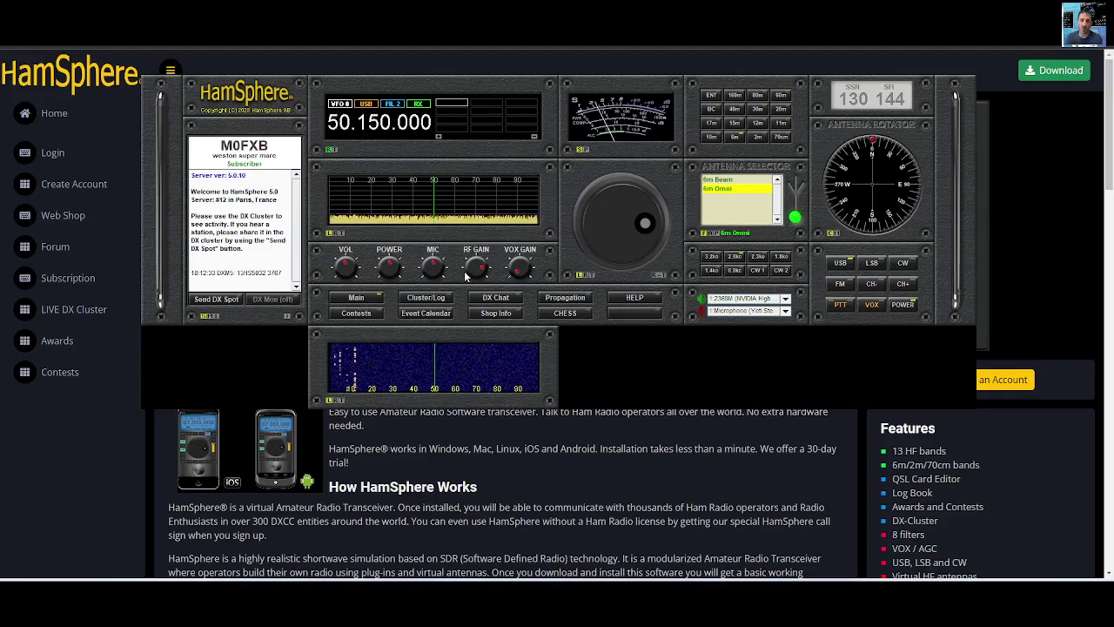
{"action": "left_click", "coordinate": [757, 138]}
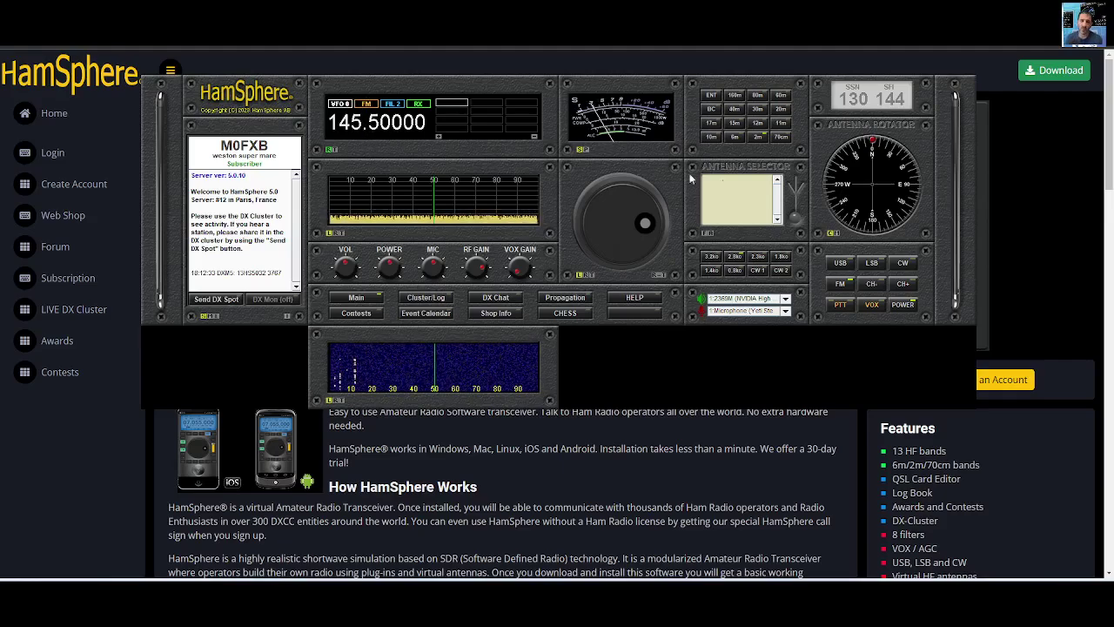
{"action": "left_click", "coordinate": [779, 138]}
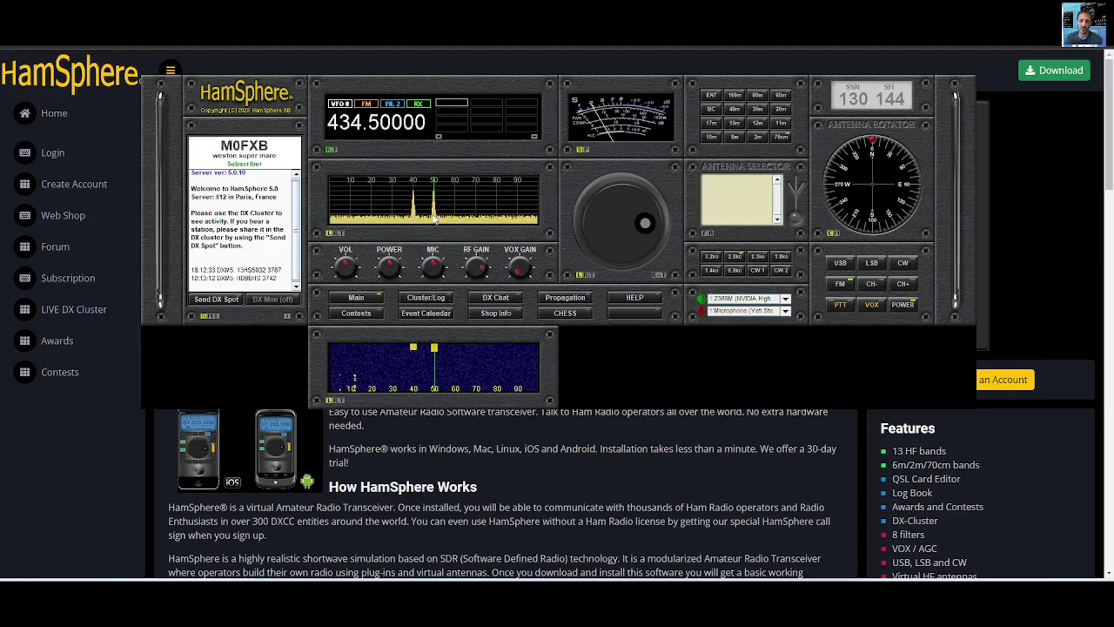
{"action": "scroll", "coordinate": [438, 222], "scroll_direction": "down", "scroll_amount": 1}
{"action": "scroll", "coordinate": [437, 220], "scroll_direction": "up", "scroll_amount": 1}
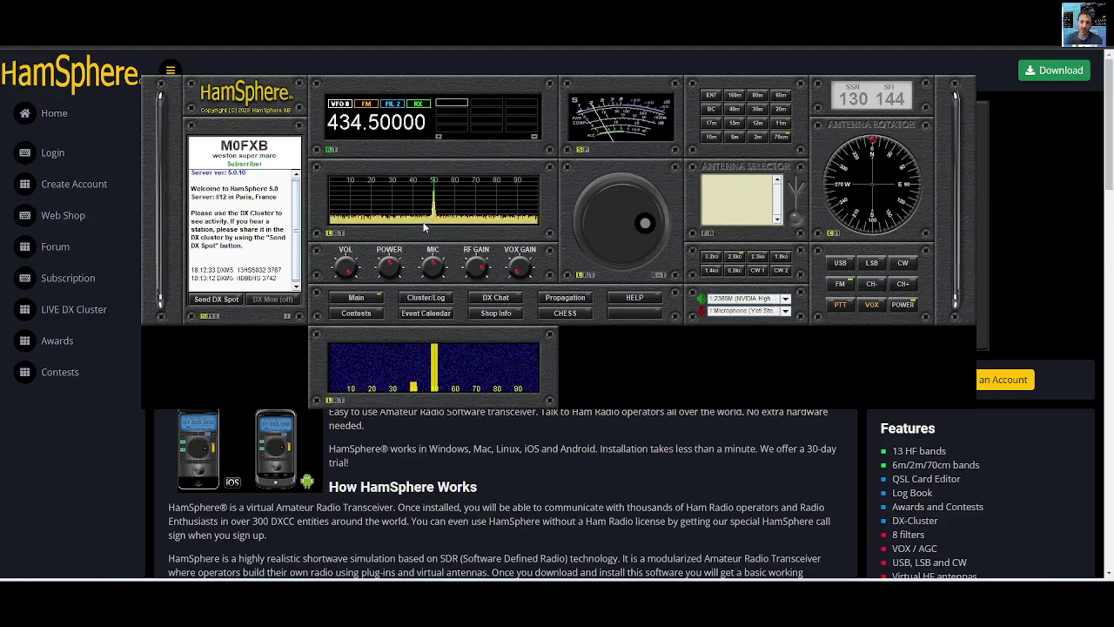
- Transmit briefly with PTT, return to receive, then switch to 40m at 07.050.000 LSB
{"action": "left_click", "coordinate": [837, 306]}
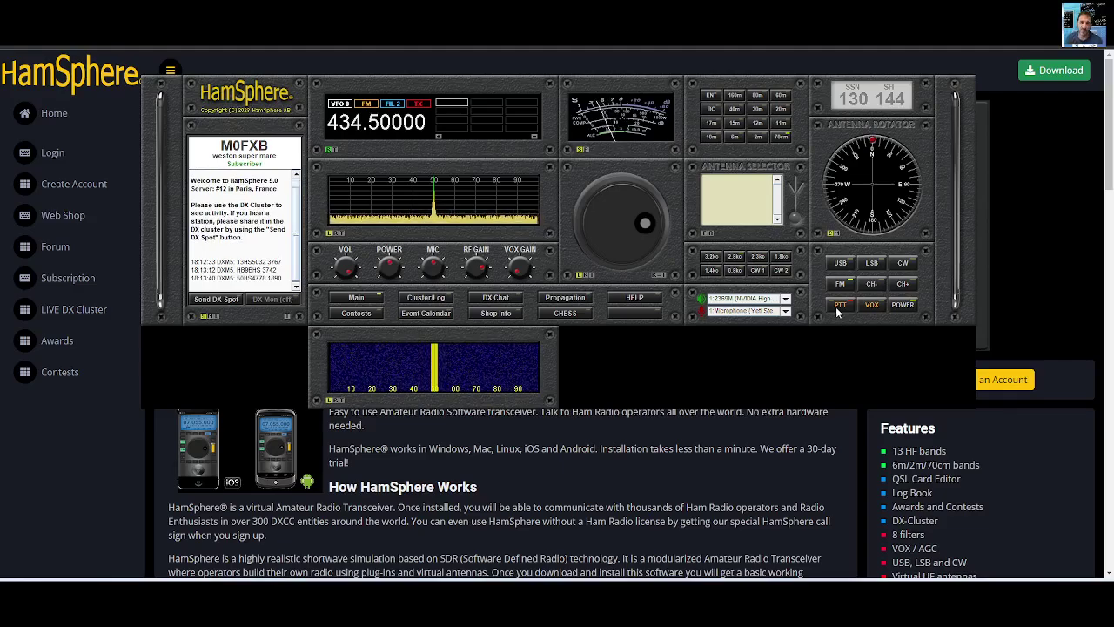
{"action": "left_click", "coordinate": [838, 307]}
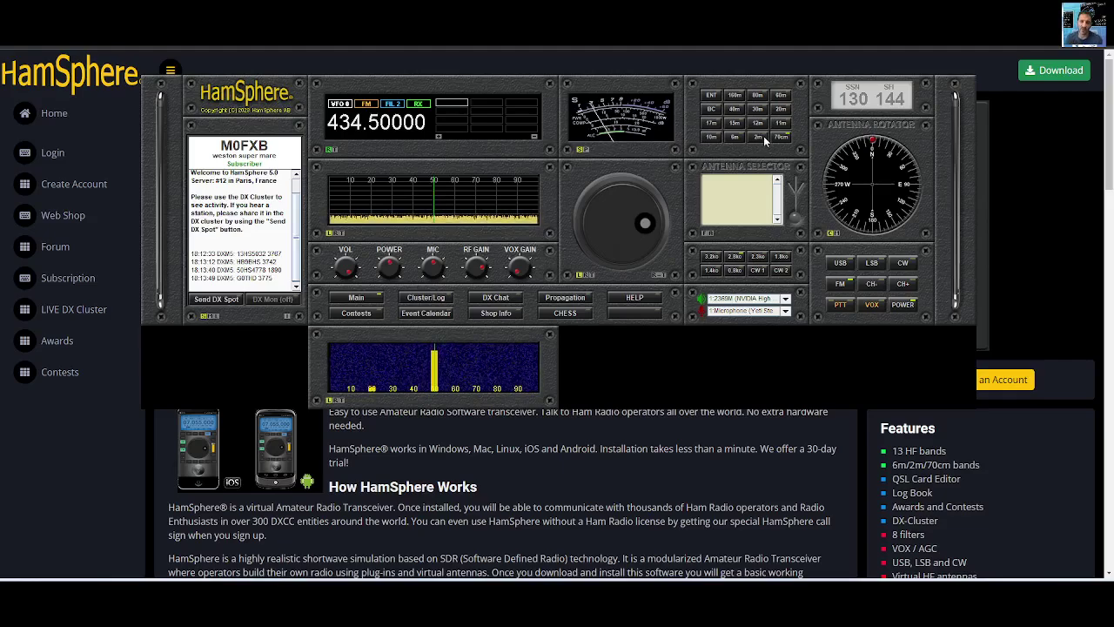
{"action": "left_click", "coordinate": [732, 109]}
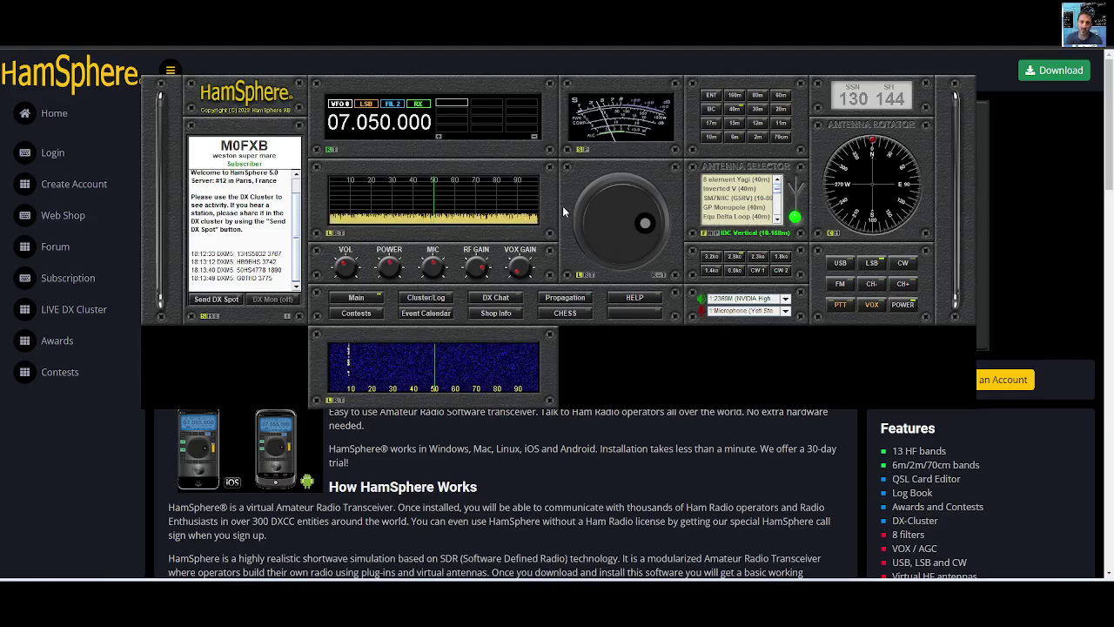
- Scroll the Antenna Selector's 40m antennas, keeping the DC Vertical (10-160m) in use
{"action": "scroll", "coordinate": [783, 191], "scroll_direction": "down", "scroll_amount": 5}
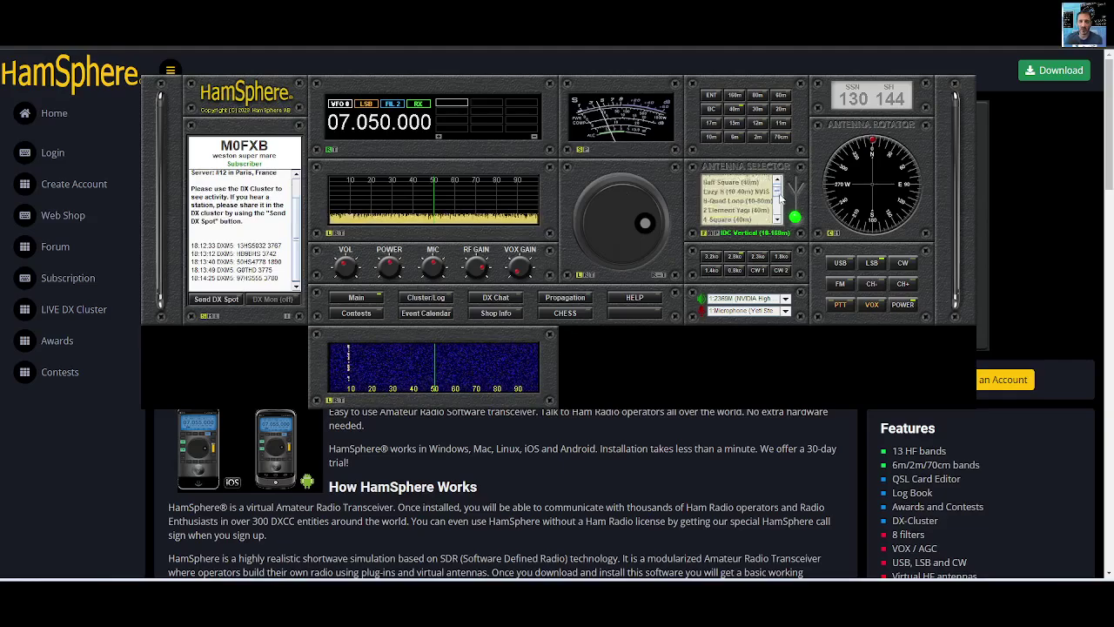
{"action": "scroll", "coordinate": [780, 198], "scroll_direction": "up", "scroll_amount": 5}
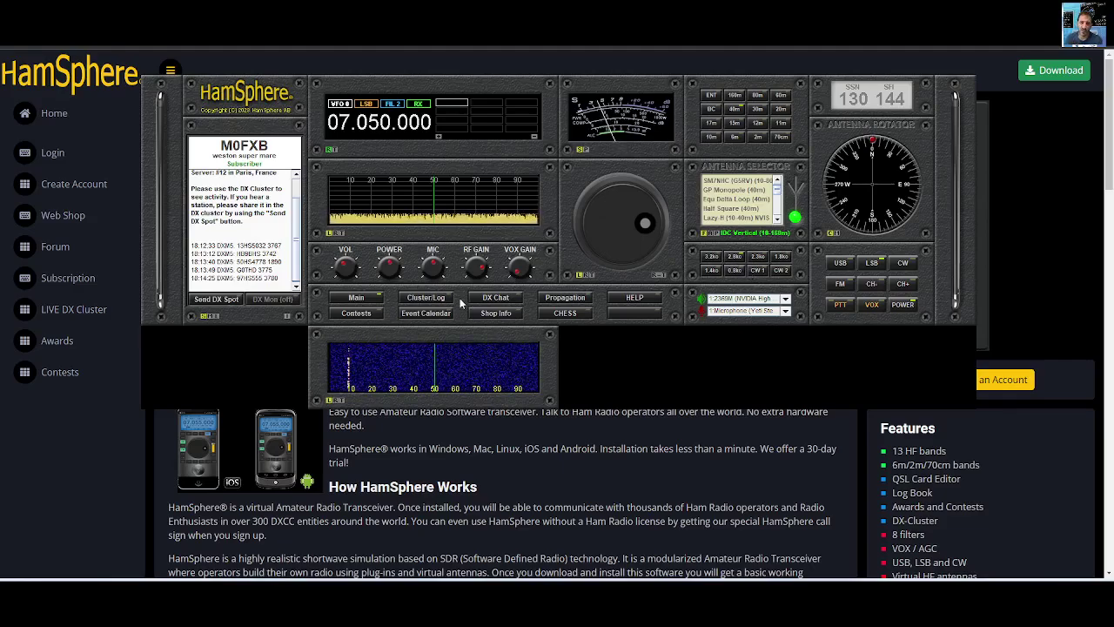
- View Contests, Event Calendar and Cluster/Log spots, ending on the 40m propagation map for 18 UTC
{"action": "left_click", "coordinate": [356, 313]}
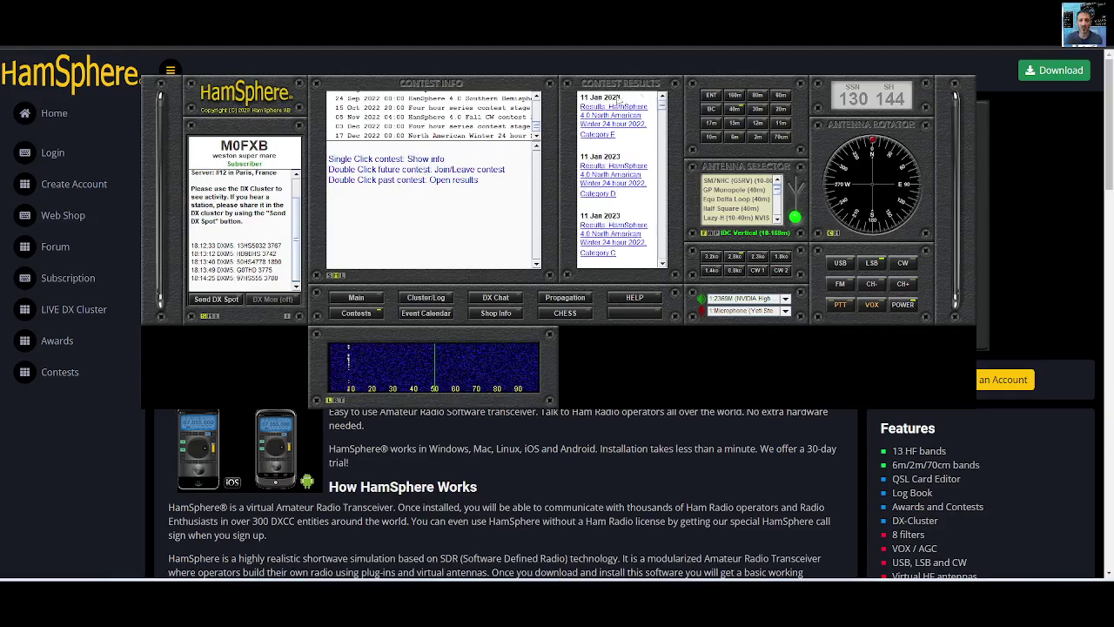
{"action": "left_click", "coordinate": [426, 314]}
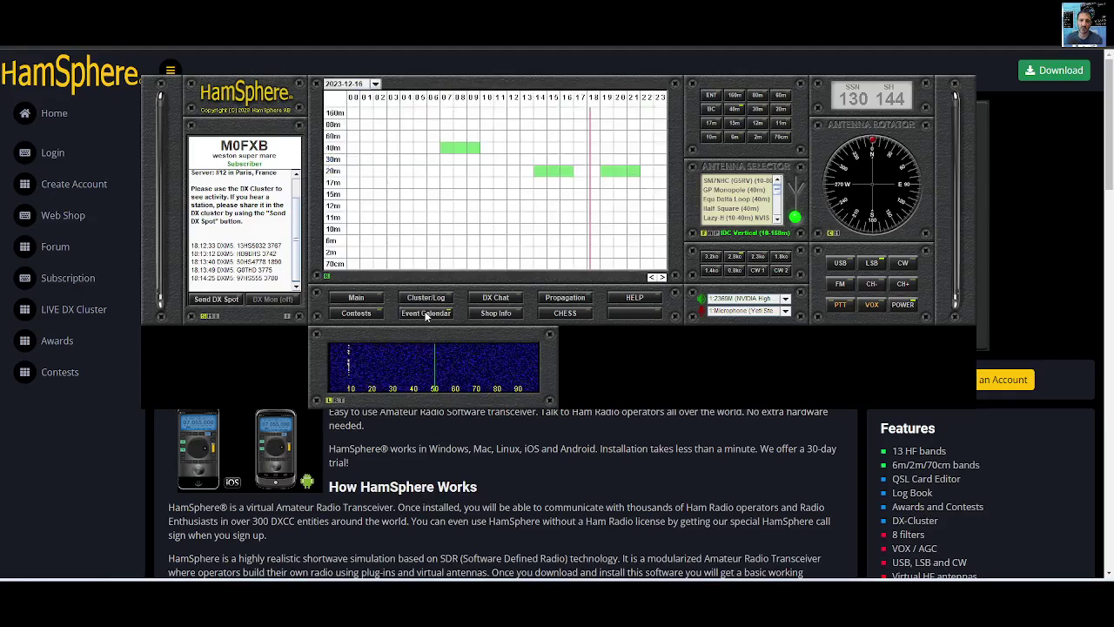
{"action": "left_click", "coordinate": [359, 298]}
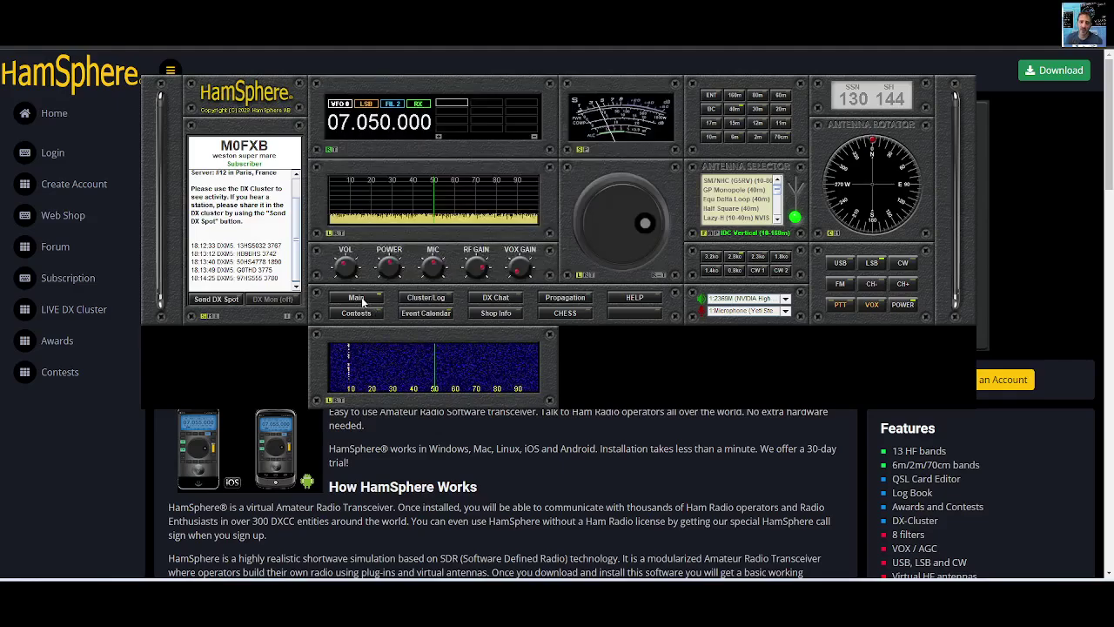
{"action": "left_click", "coordinate": [426, 299]}
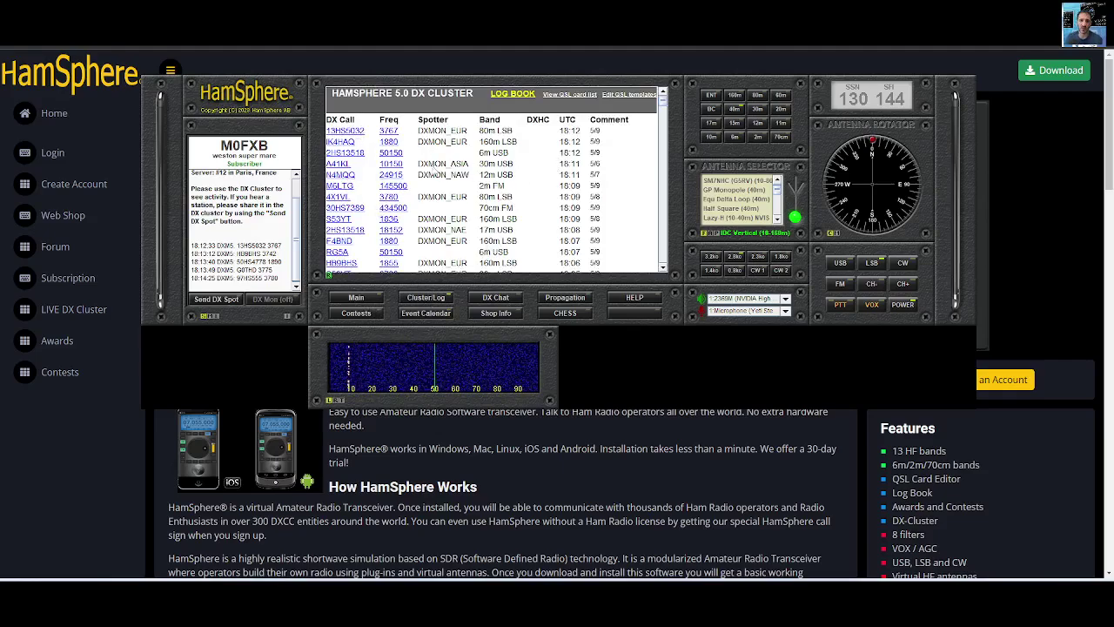
{"action": "left_click", "coordinate": [560, 302]}
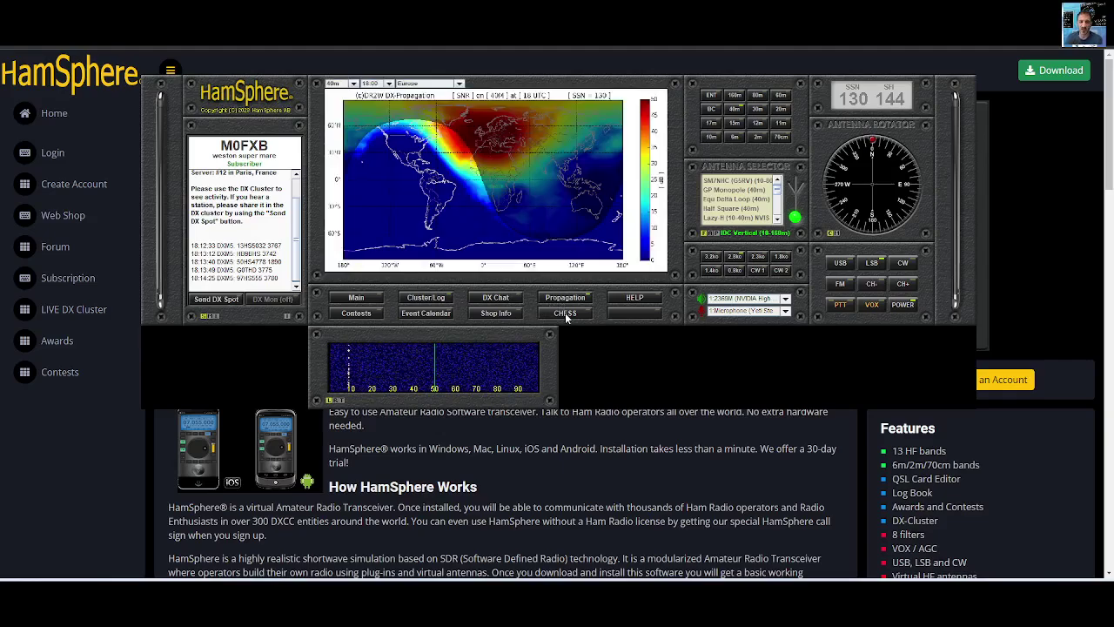
- Open the HELP guide and read through its sections, returning to the VFO description
{"action": "left_click", "coordinate": [635, 298]}
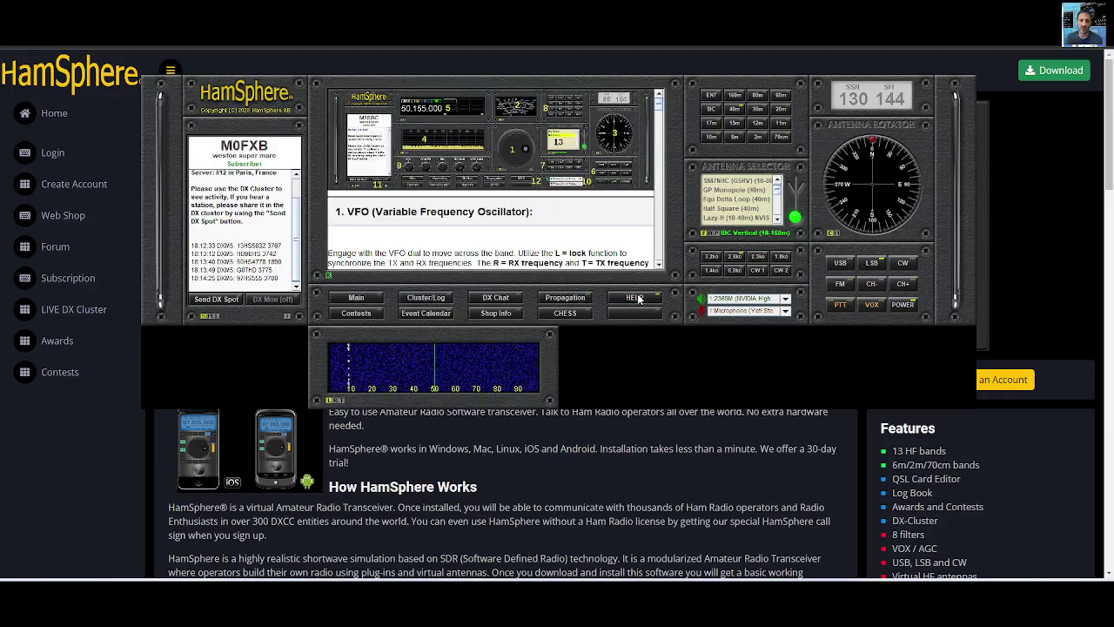
{"action": "scroll", "coordinate": [589, 224], "scroll_direction": "down", "scroll_amount": 3}
{"action": "scroll", "coordinate": [588, 224], "scroll_direction": "up", "scroll_amount": 3}
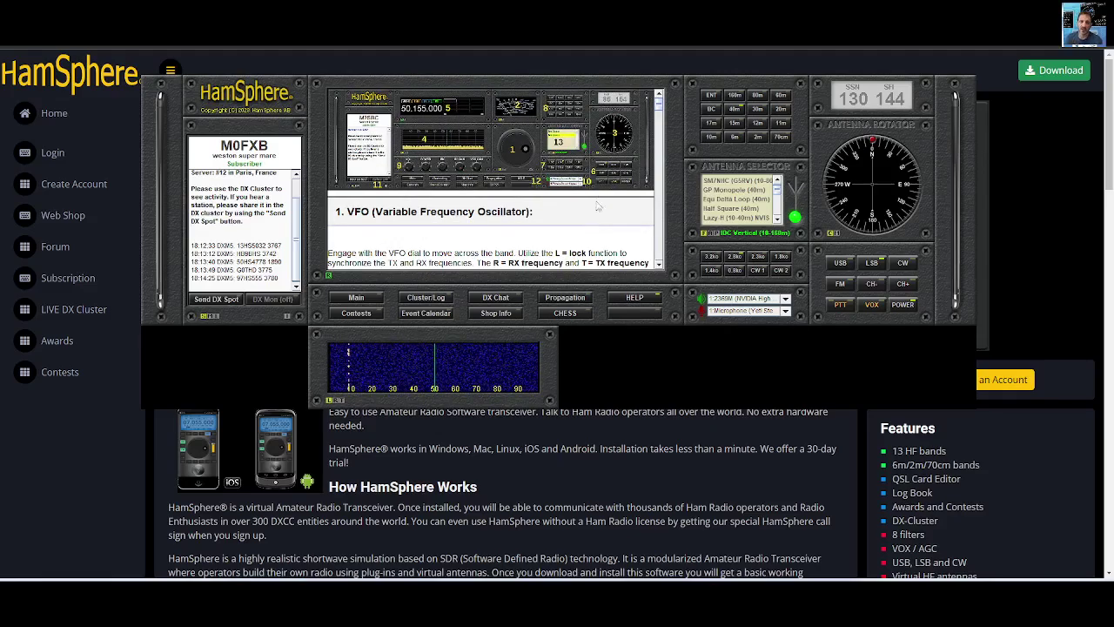
{"action": "scroll", "coordinate": [600, 205], "scroll_direction": "down", "scroll_amount": 6}
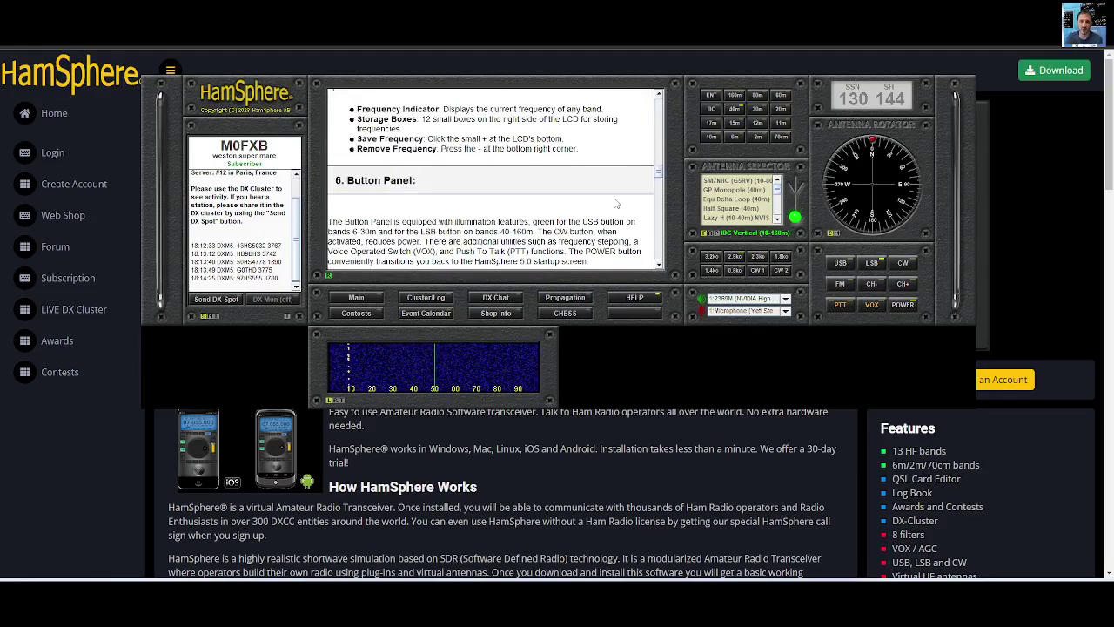
{"action": "scroll", "coordinate": [614, 203], "scroll_direction": "down", "scroll_amount": 8}
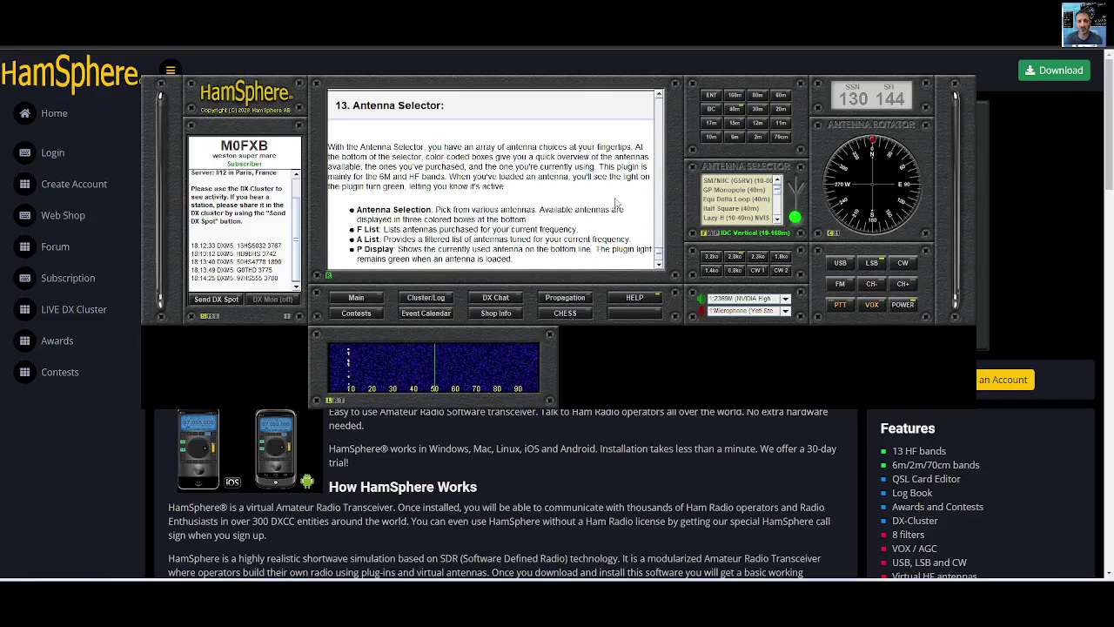
{"action": "scroll", "coordinate": [615, 203], "scroll_direction": "up", "scroll_amount": 5}
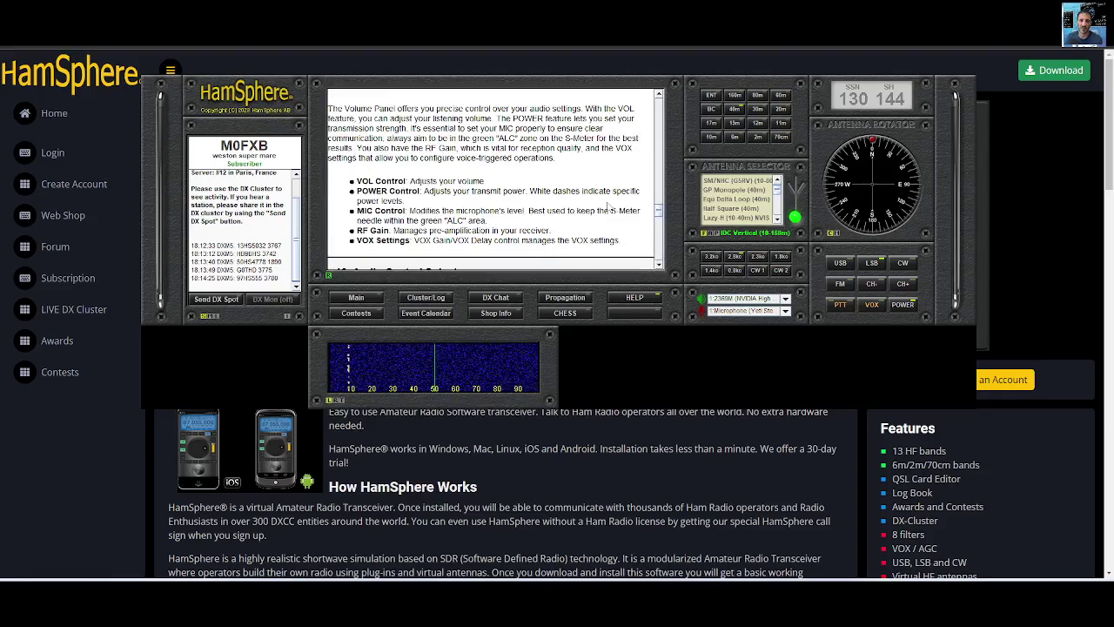
{"action": "scroll", "coordinate": [607, 206], "scroll_direction": "up", "scroll_amount": 10}
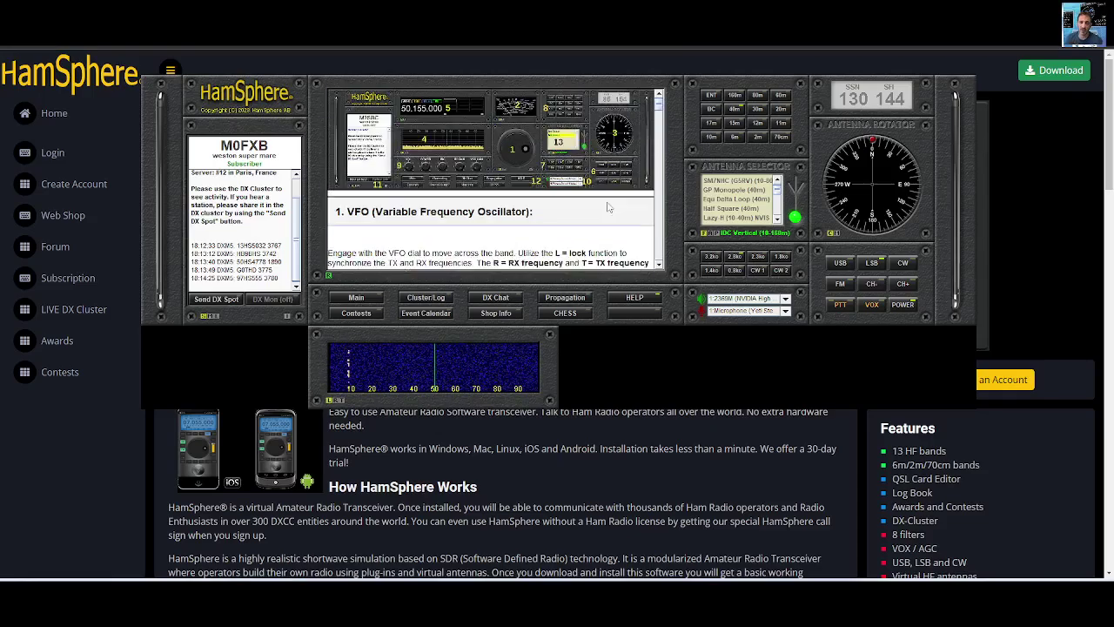